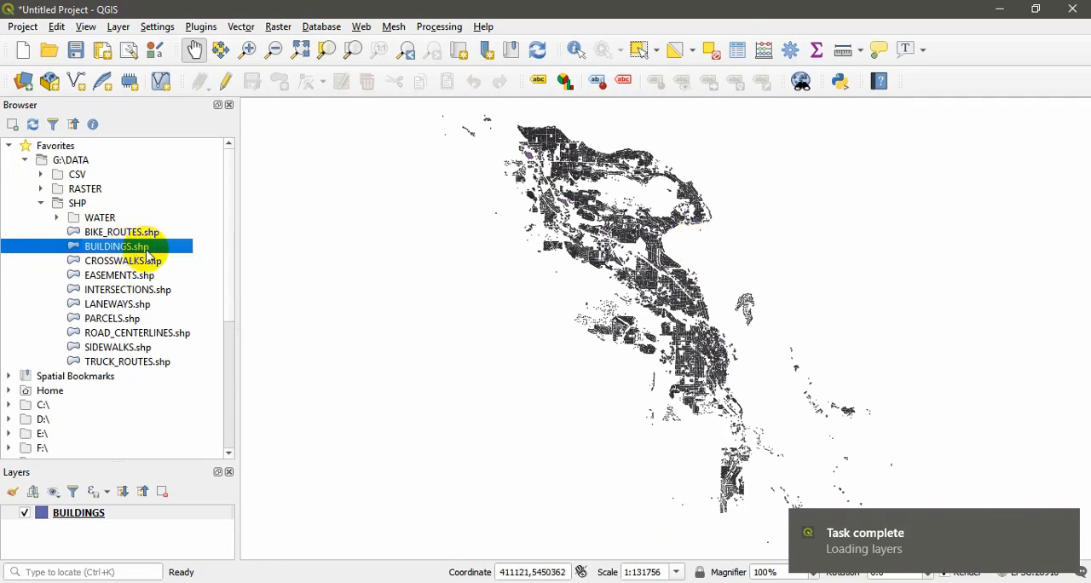
# Step: Add the PARCELS.shp shapefile to the map and place the BUILDINGS layer above it in the layer order
pyautogui.moveTo(1067, 549)
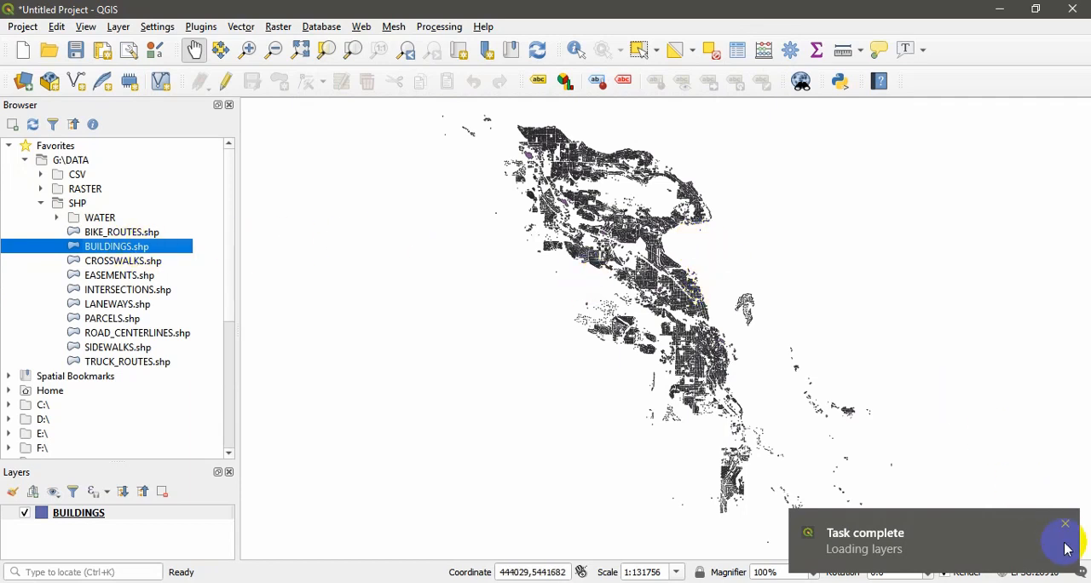
pyautogui.click(1065, 524)
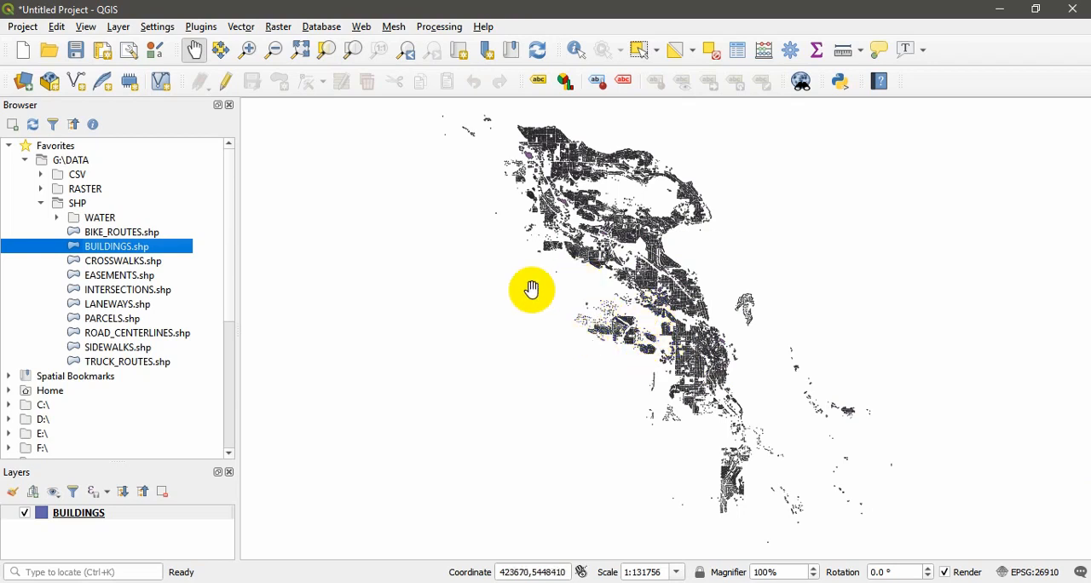
pyautogui.moveTo(125, 255); pyautogui.dragTo(627, 251)
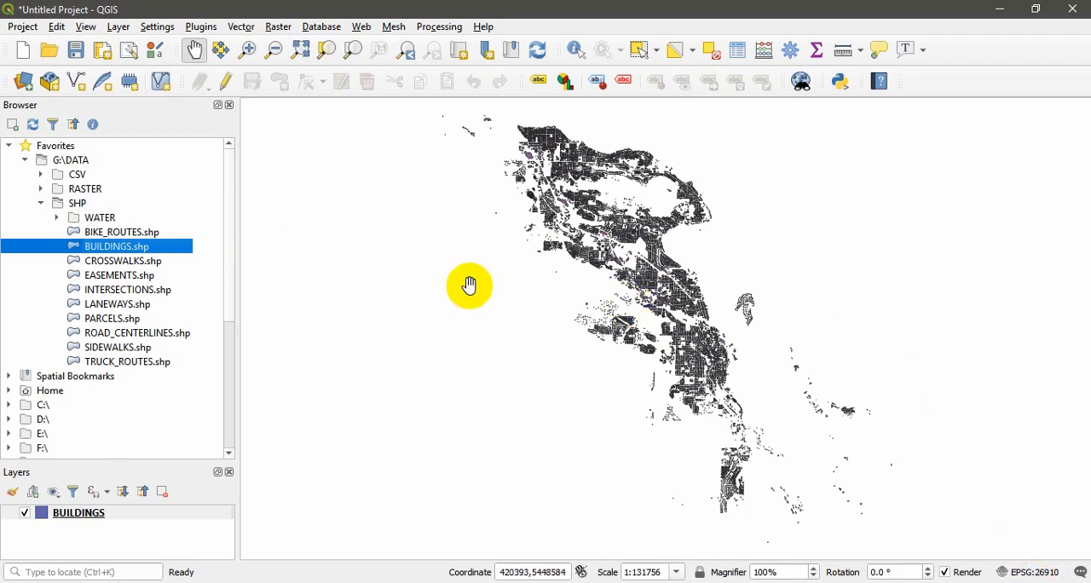
pyautogui.moveTo(110, 317); pyautogui.dragTo(606, 385)
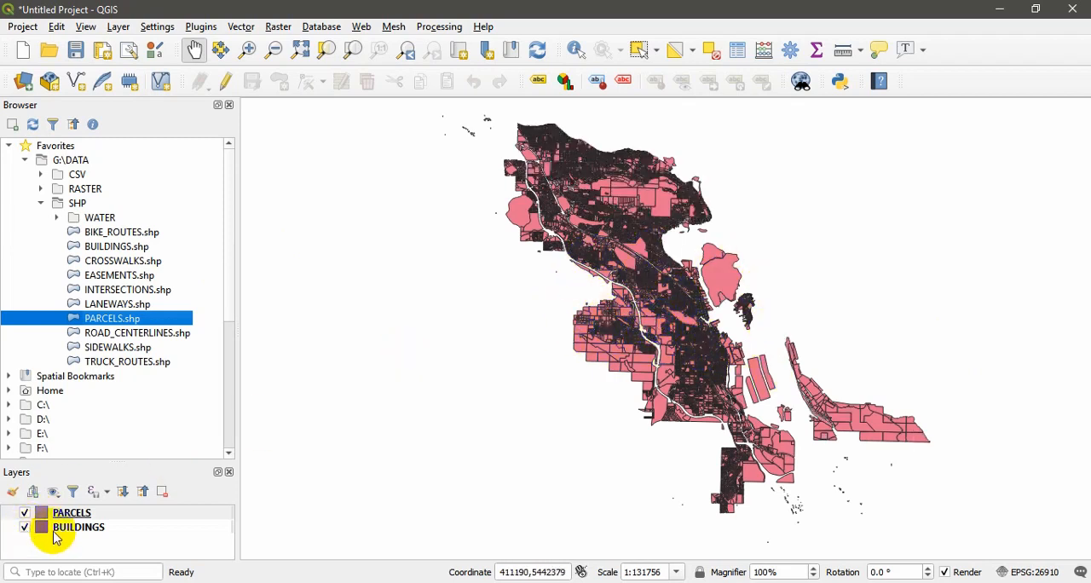
pyautogui.moveTo(71, 534); pyautogui.dragTo(86, 512)
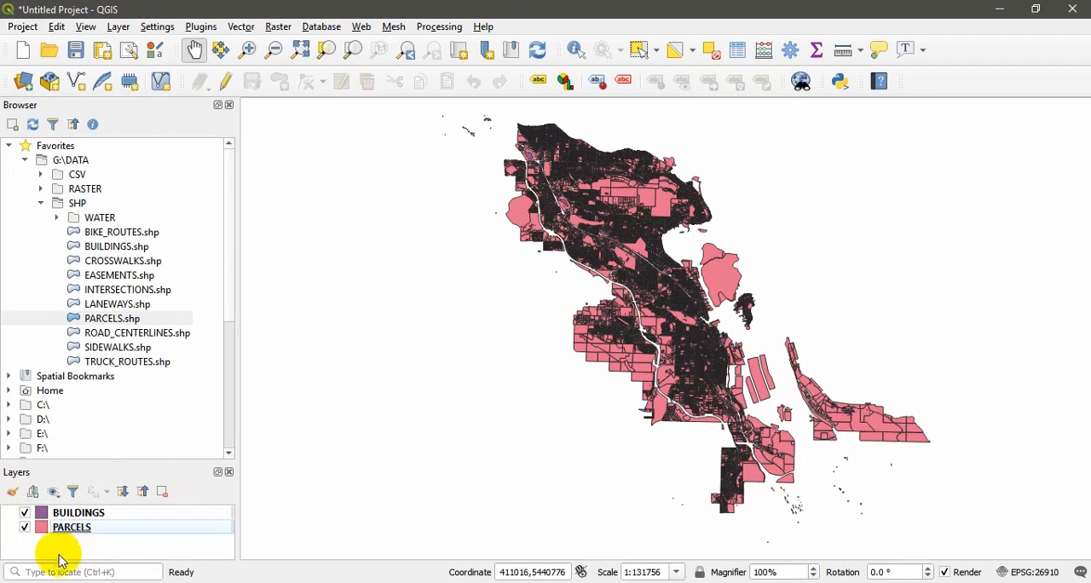
# Step: Change the fill color of the PARCELS layer to light grey #d1ccce and apply it
pyautogui.click(43, 534)
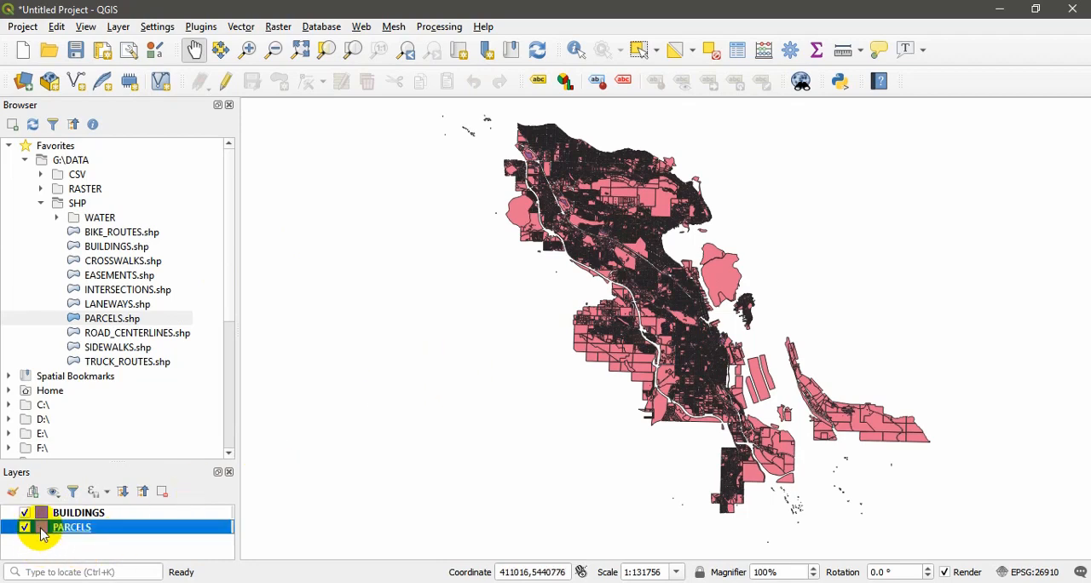
pyautogui.doubleClick(42, 534)
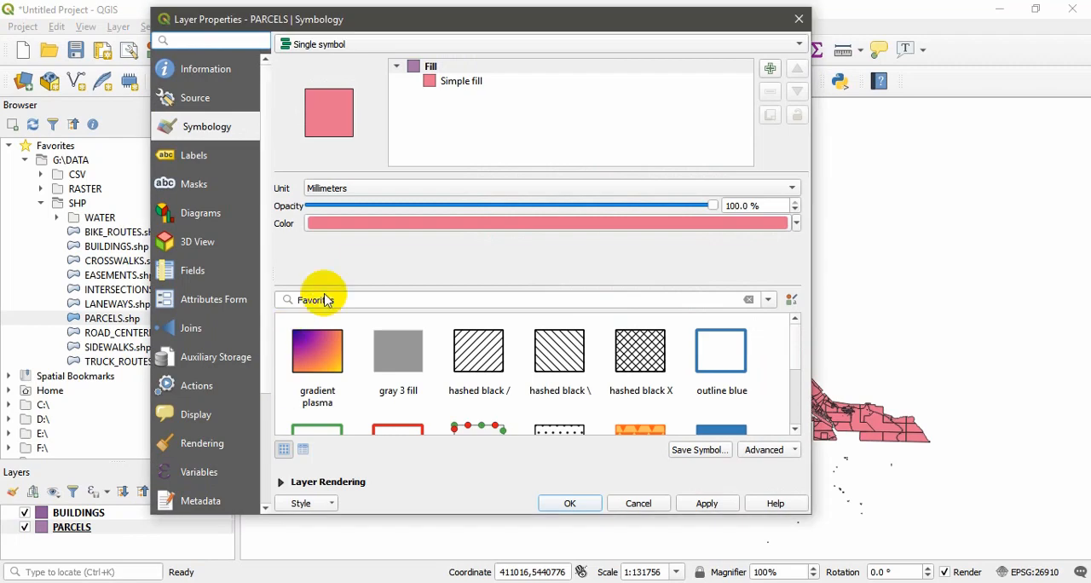
pyautogui.click(389, 223)
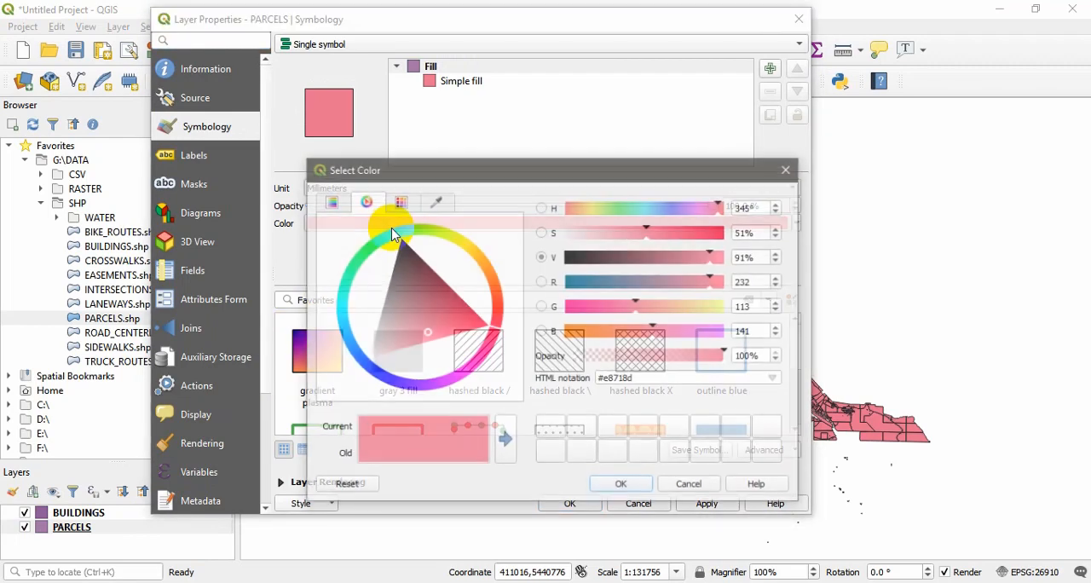
pyautogui.moveTo(425, 341); pyautogui.dragTo(379, 341)
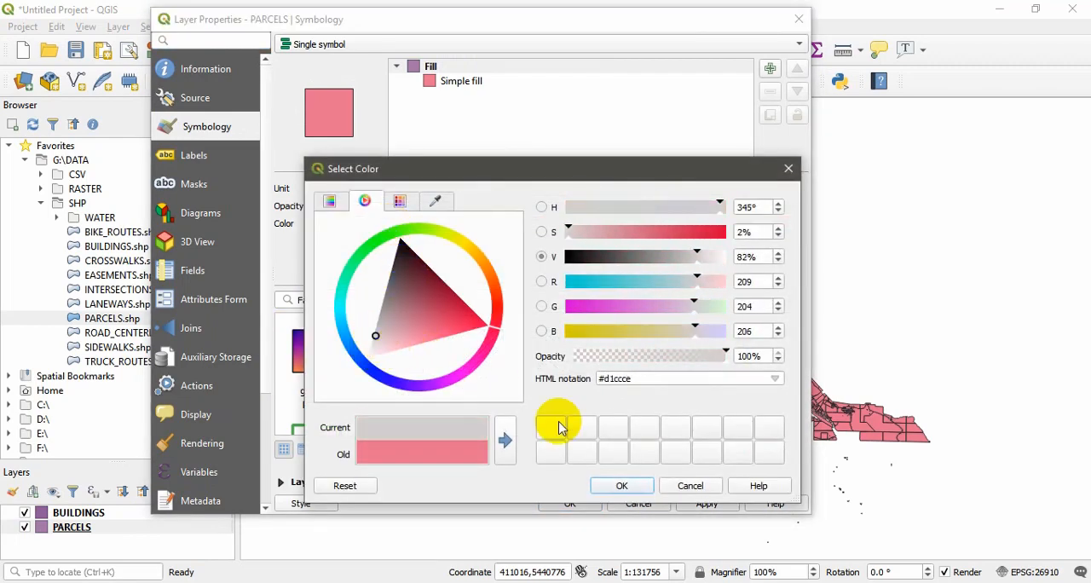
pyautogui.click(621, 489)
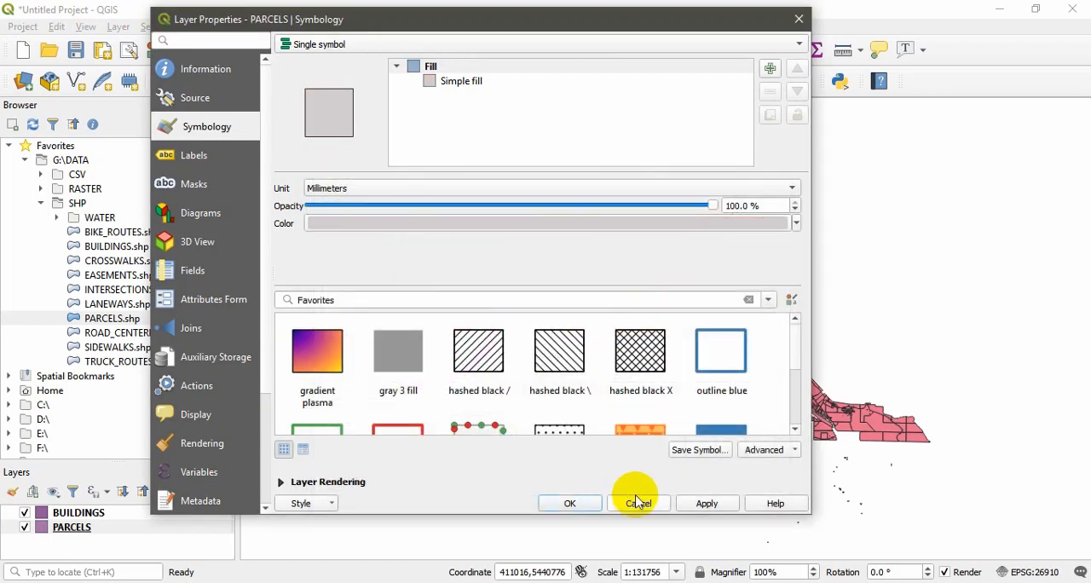
pyautogui.click(707, 504)
pyautogui.click(569, 503)
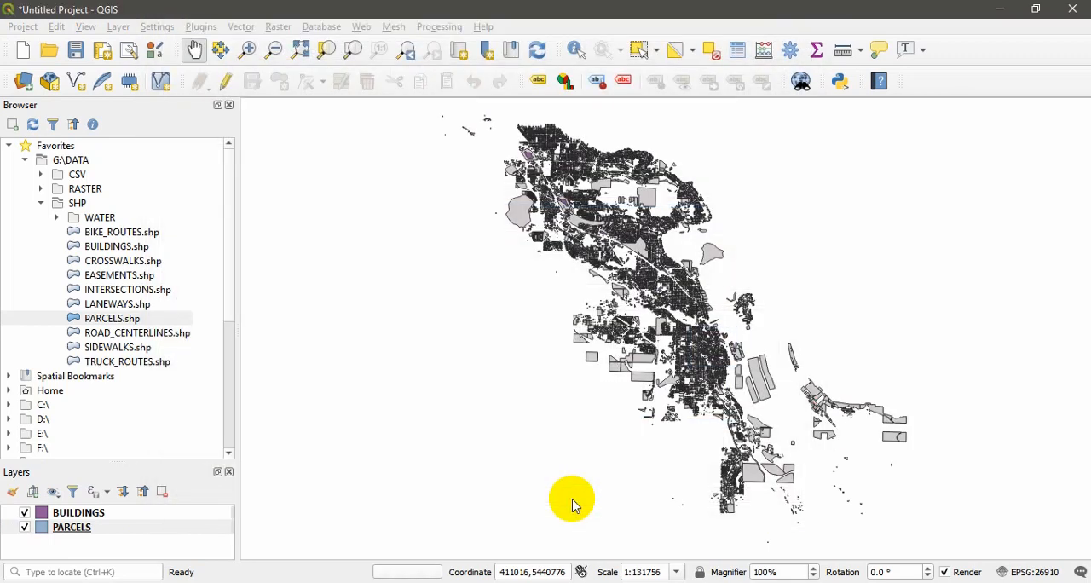
# Step: Examine the building footprints and parcel boundaries at several scales, from individual blocks to the full extent of the data
pyautogui.scroll(4, 597, 220)
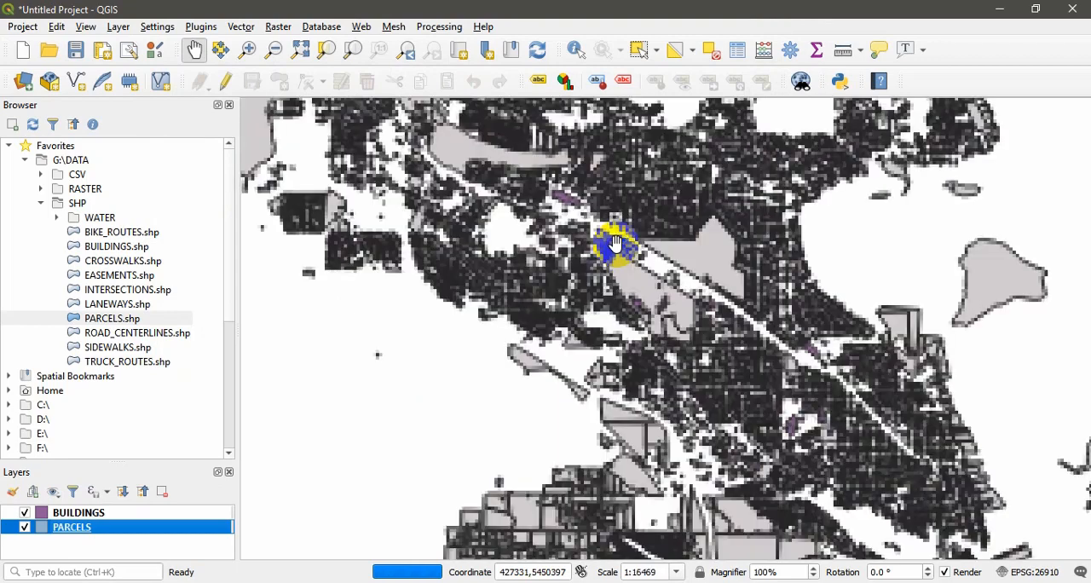
pyautogui.scroll(-3, 616, 244)
pyautogui.scroll(3, 616, 244)
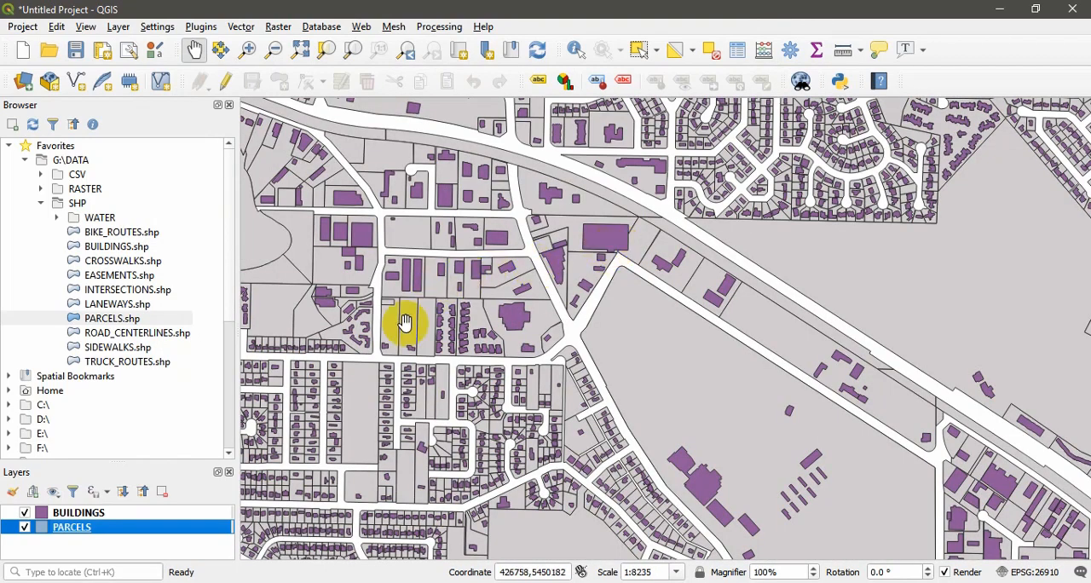
pyautogui.click(248, 49)
pyautogui.moveTo(315, 217); pyautogui.dragTo(619, 449)
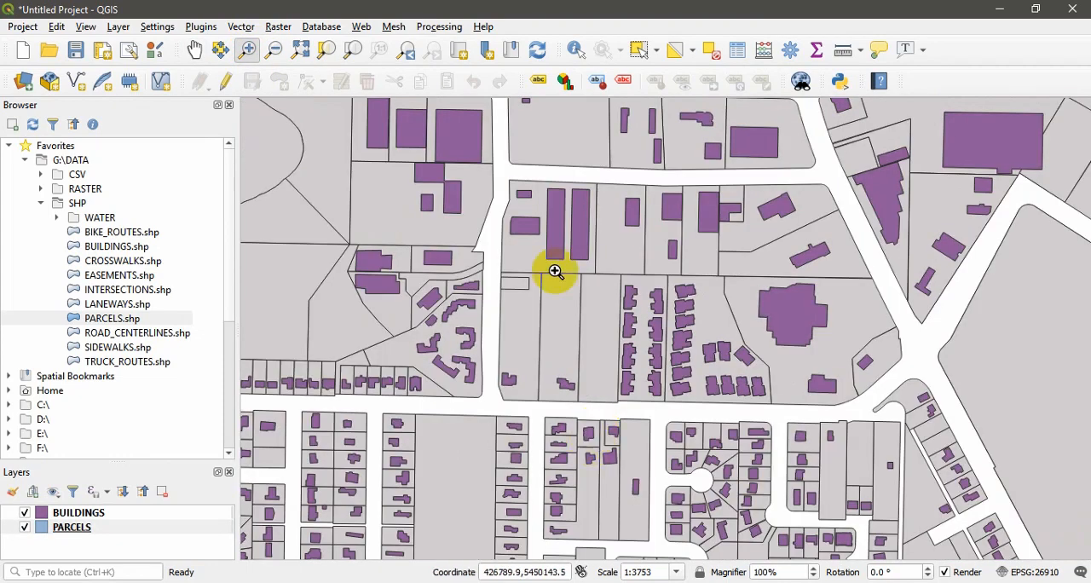
pyautogui.click(274, 49)
pyautogui.moveTo(367, 177); pyautogui.dragTo(663, 395)
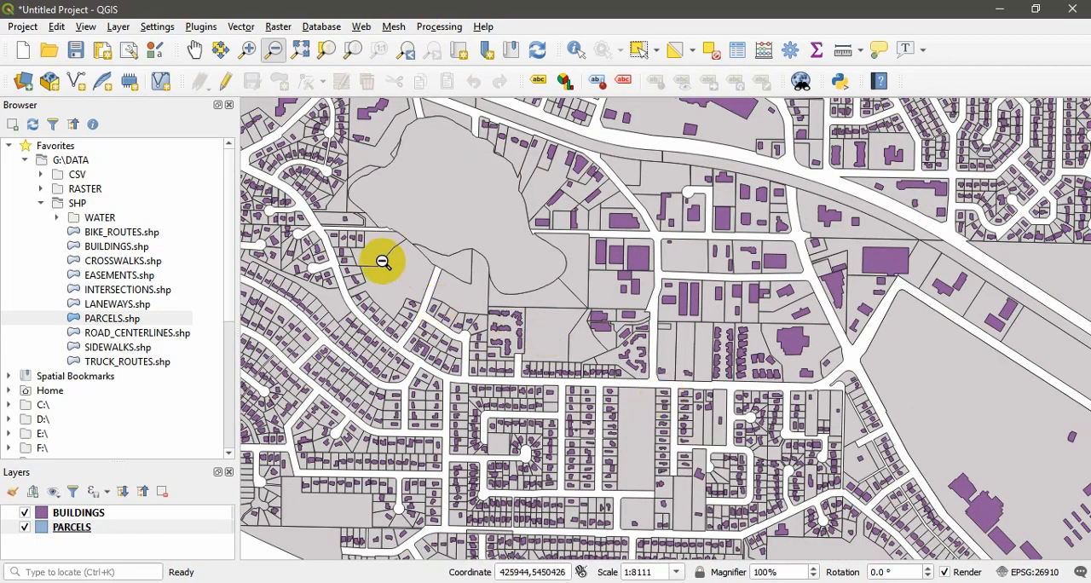
pyautogui.click(247, 48)
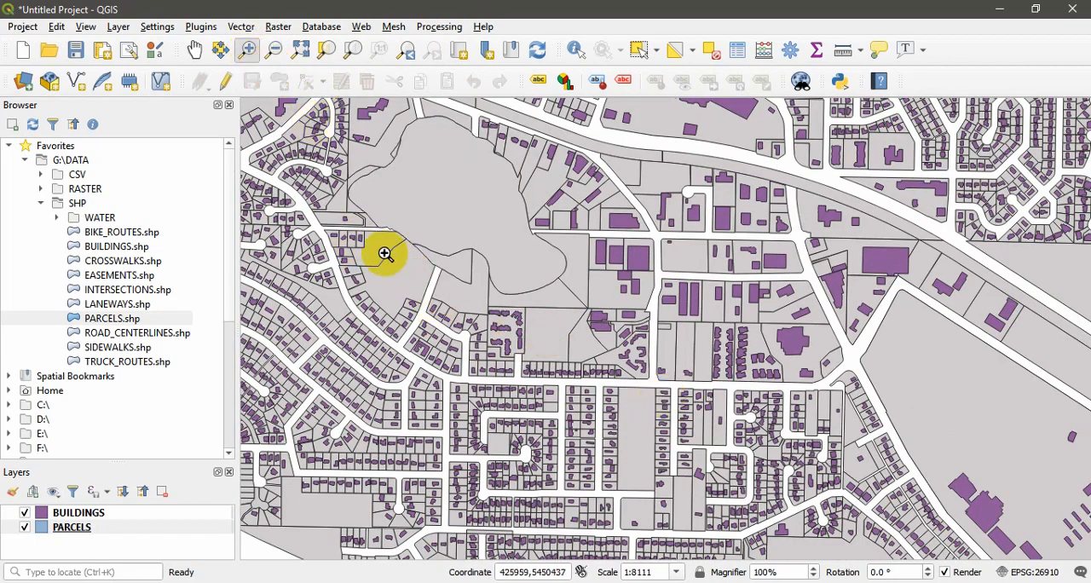
pyautogui.moveTo(386, 248); pyautogui.dragTo(592, 427)
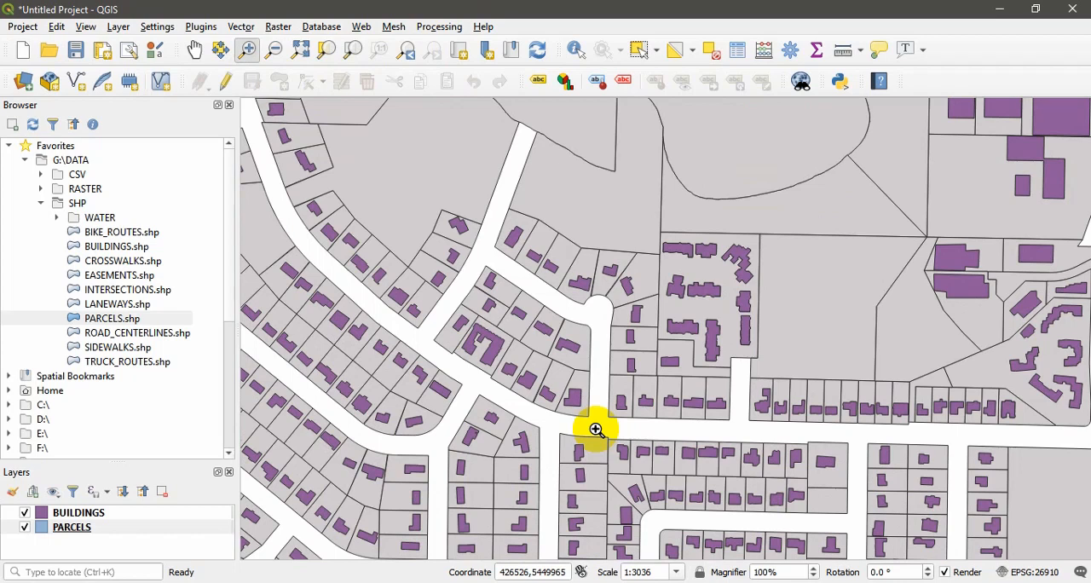
pyautogui.click(303, 51)
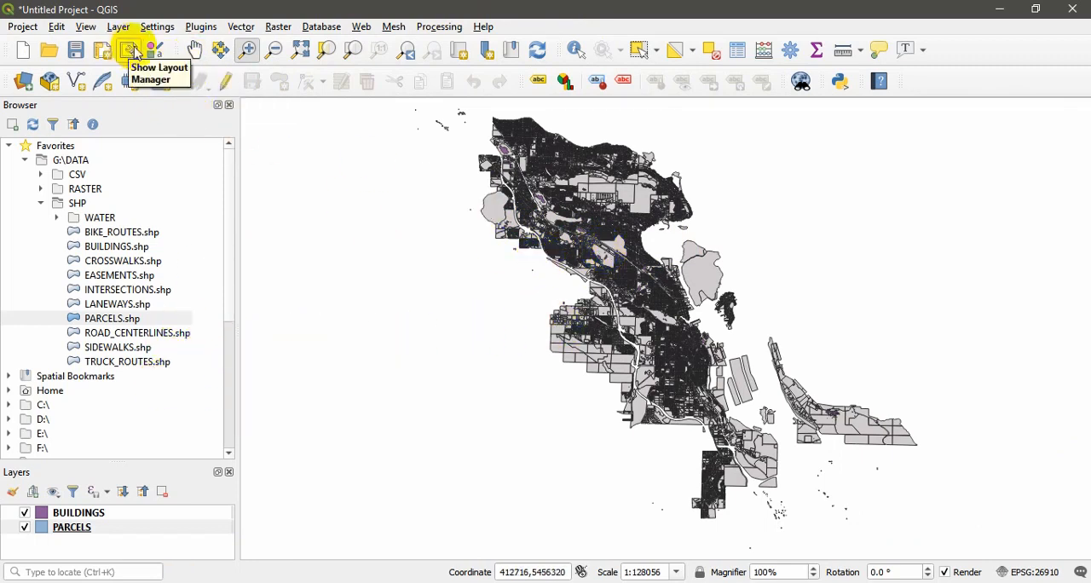
pyautogui.moveTo(656, 320); pyautogui.dragTo(575, 292)
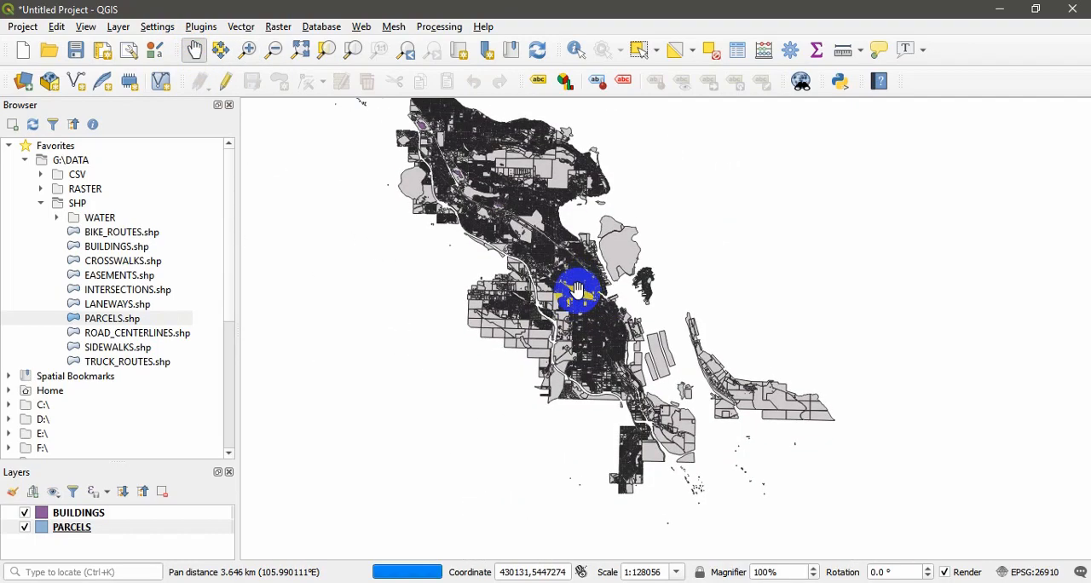
pyautogui.scroll(3, 575, 290)
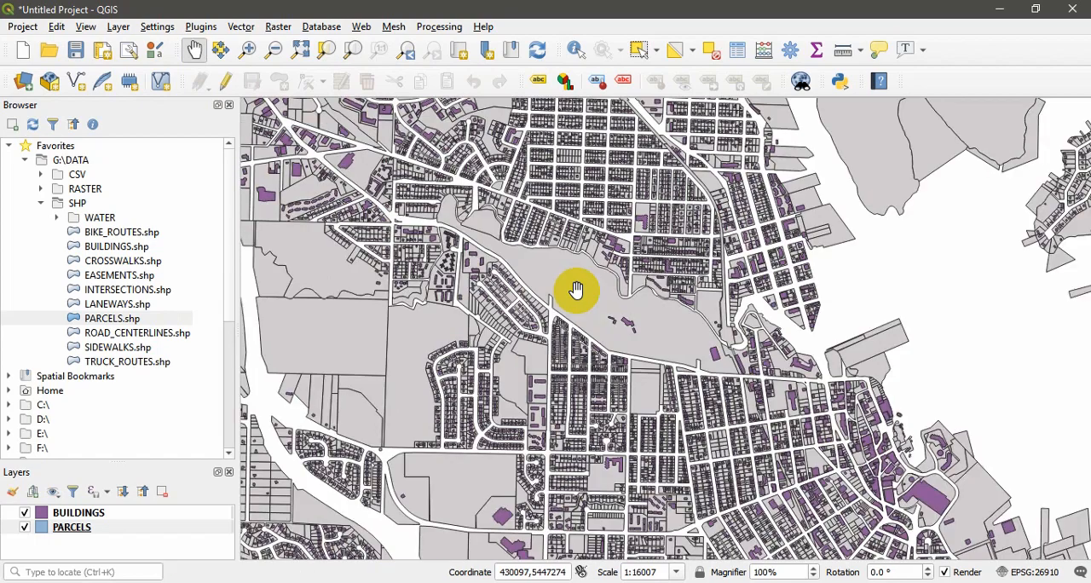
pyautogui.scroll(1, 520, 298)
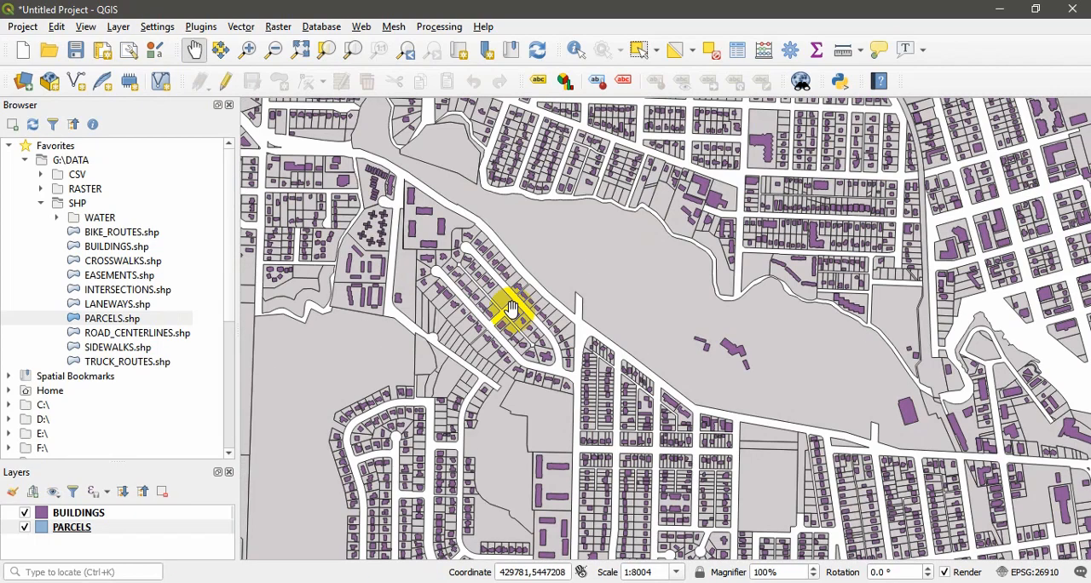
pyautogui.scroll(-3, 510, 311)
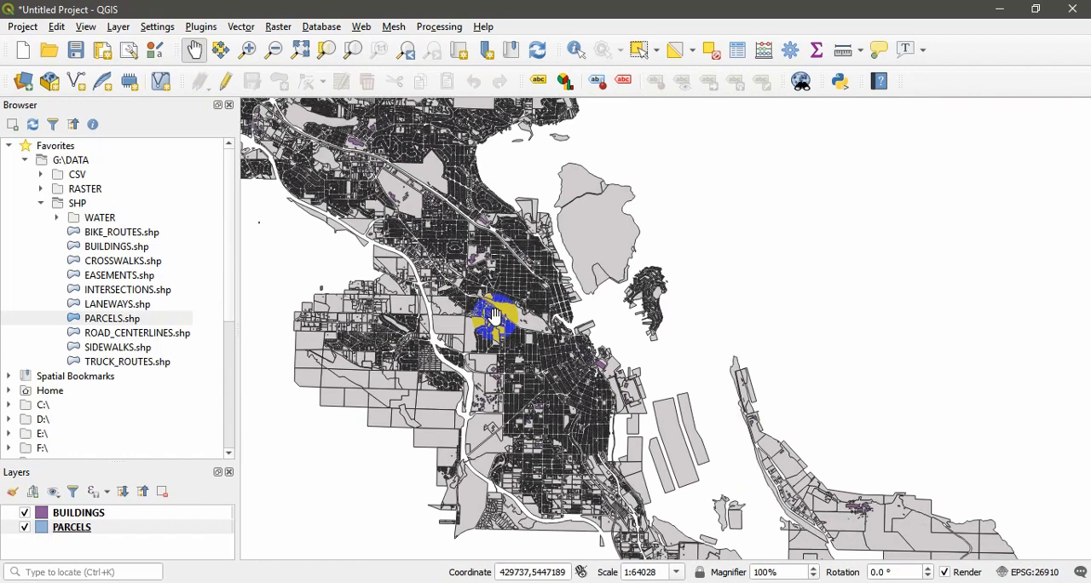
# Step: Add the 452D.ecw image from the RASTER folder to the map and move its layer above BUILDINGS
pyautogui.click(41, 203)
pyautogui.click(41, 191)
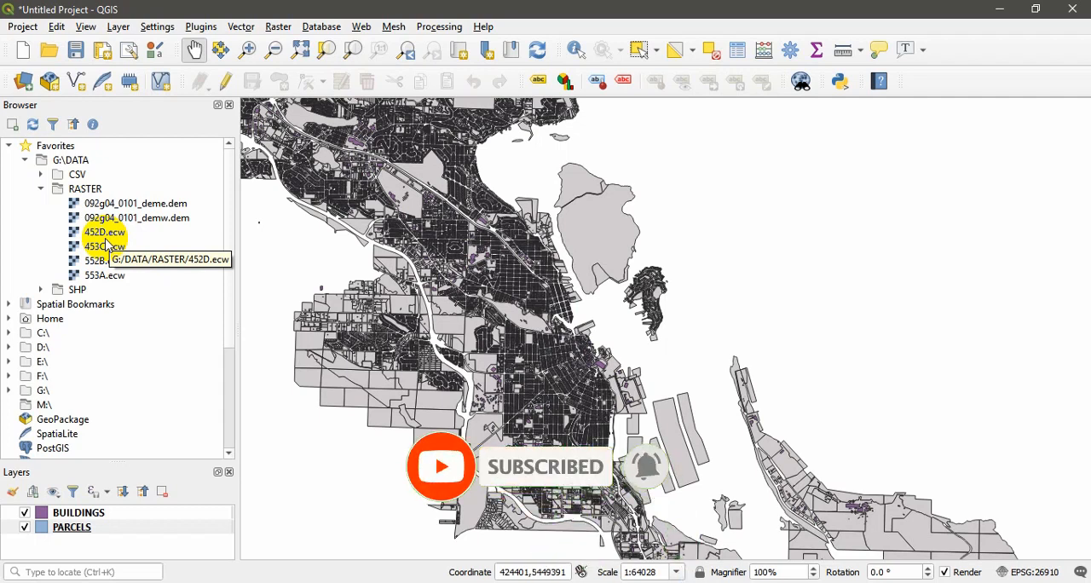
pyautogui.moveTo(103, 236); pyautogui.dragTo(458, 322)
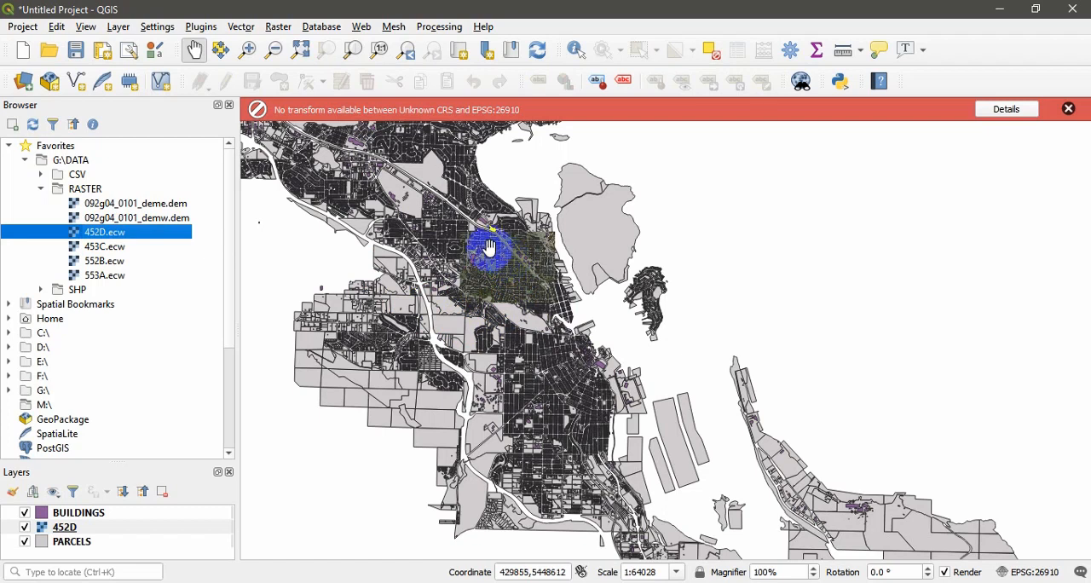
pyautogui.click(510, 289)
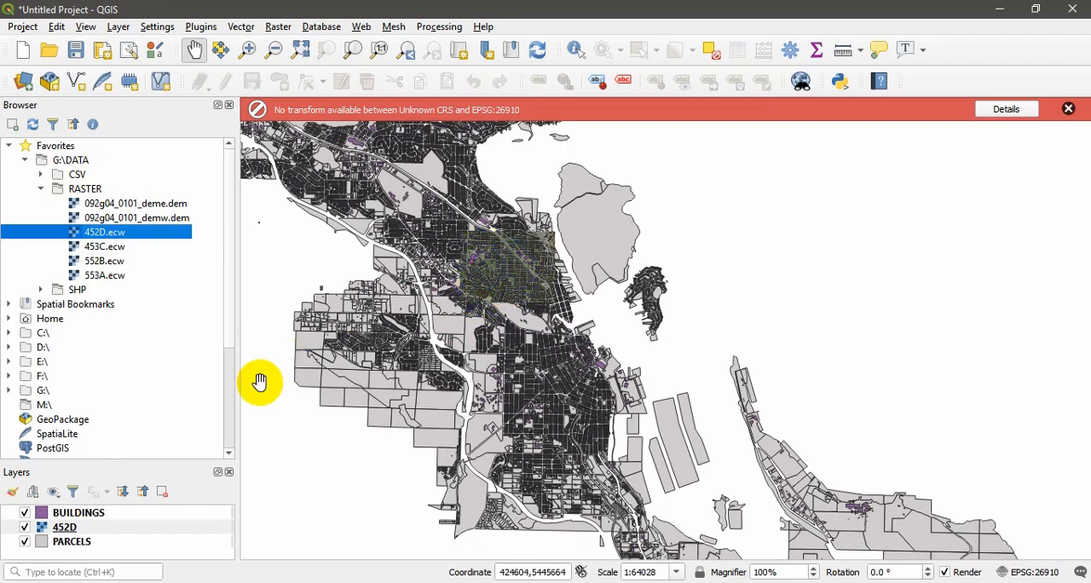
pyautogui.click(65, 535)
pyautogui.moveTo(68, 533)
pyautogui.mouseDown()
pyautogui.moveTo(68, 550)
pyautogui.moveTo(39, 542)
pyautogui.moveTo(88, 501)
pyautogui.moveTo(85, 511)
pyautogui.mouseUp()
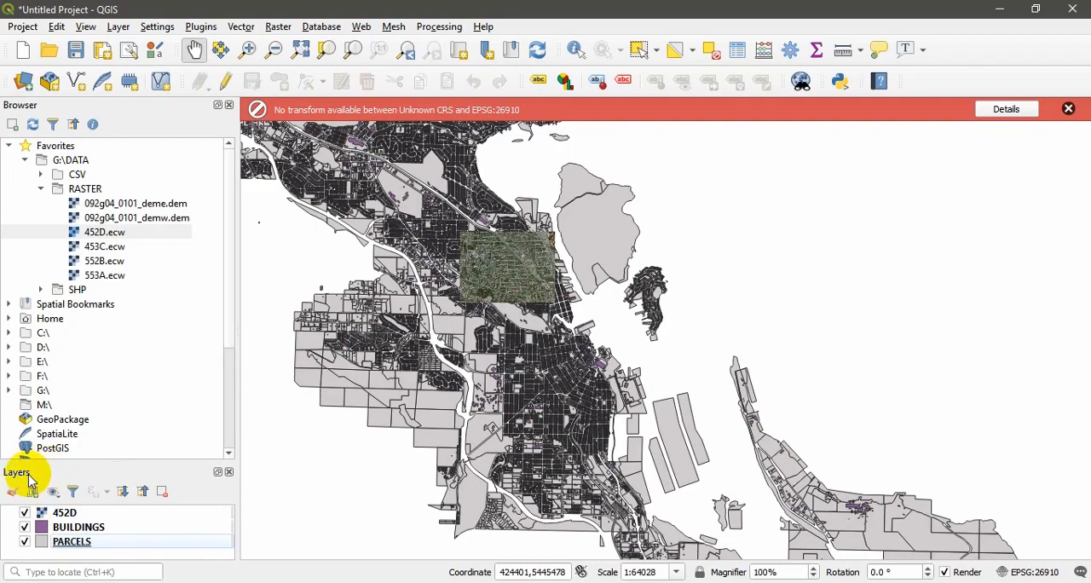
# Step: Hide the Layers panel and show it again
pyautogui.click(88, 28)
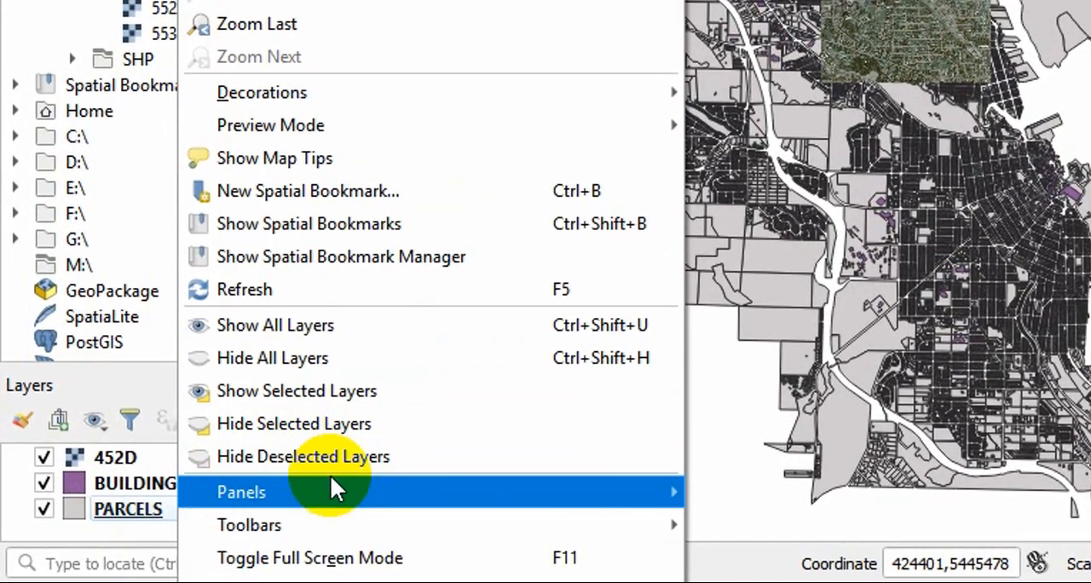
pyautogui.moveTo(188, 526)
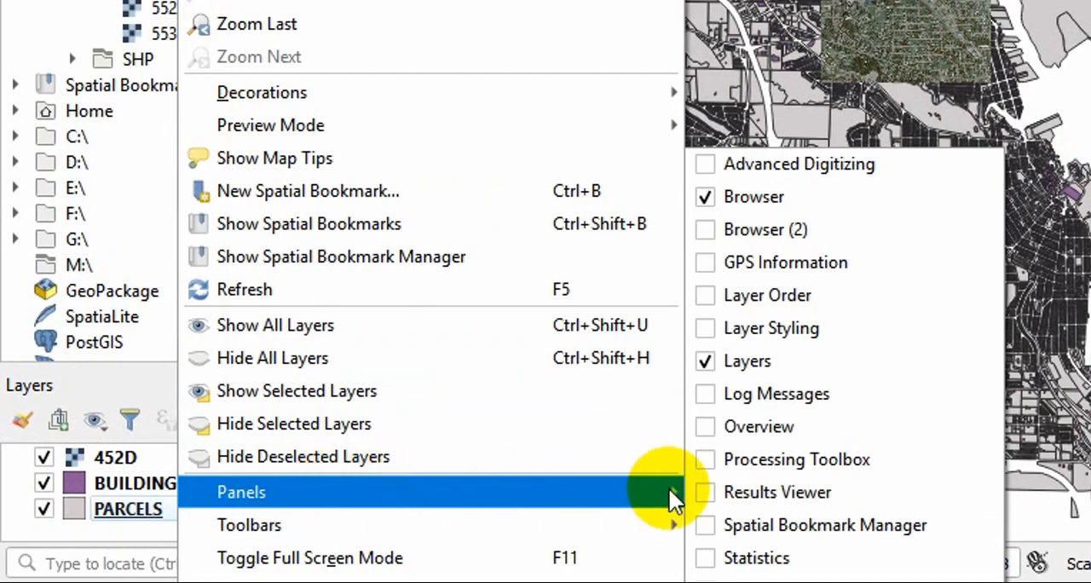
pyautogui.click(706, 365)
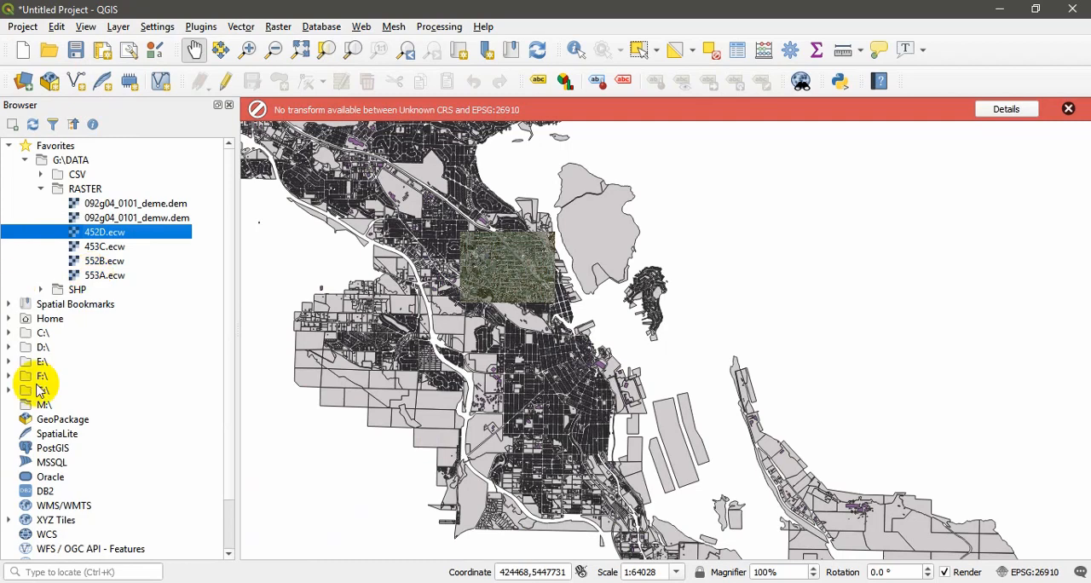
pyautogui.click(85, 27)
pyautogui.moveTo(192, 534)
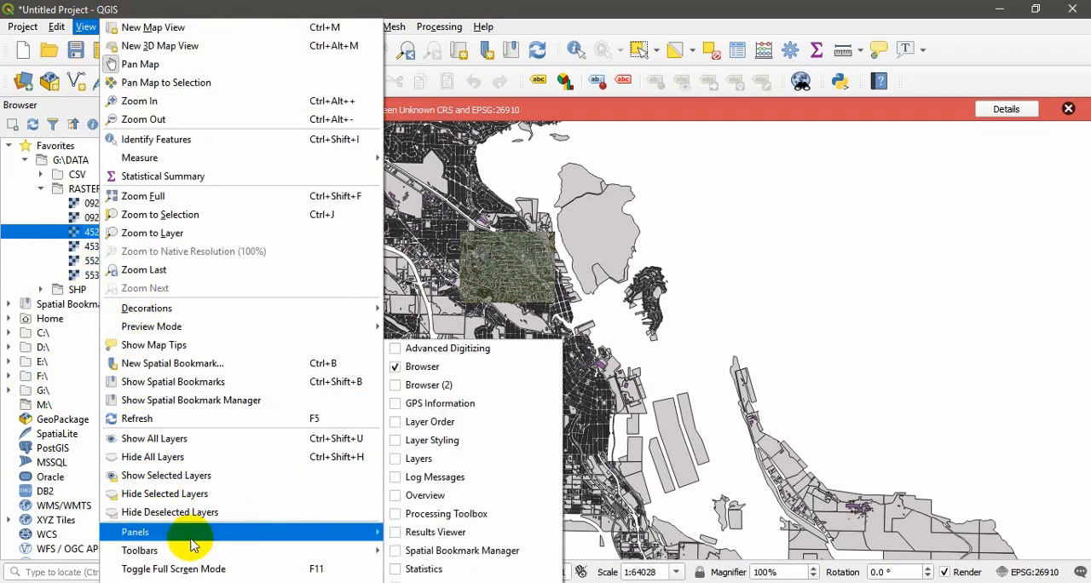
pyautogui.click(396, 458)
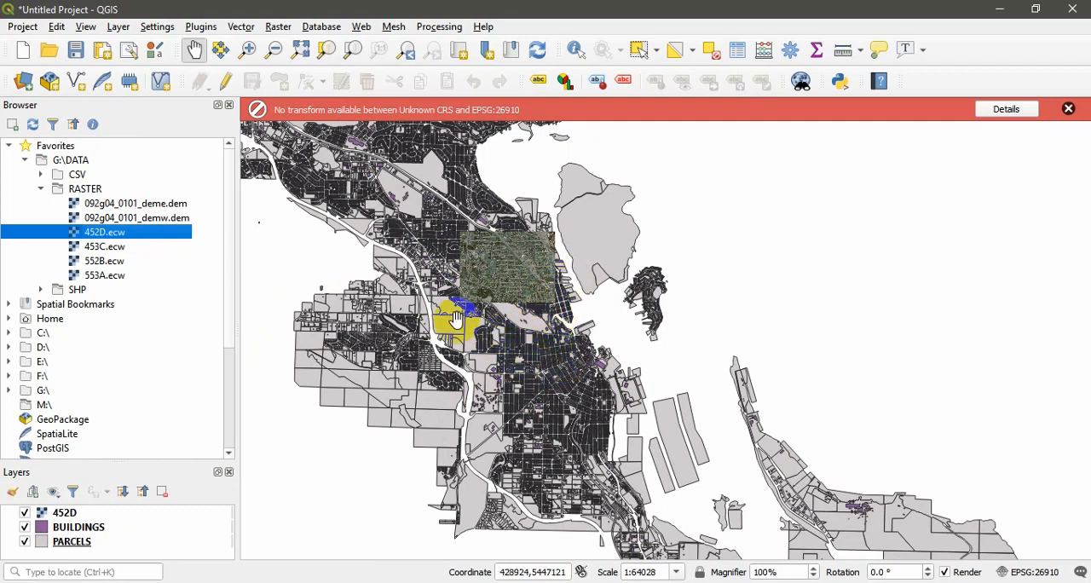
# Step: Set the source coordinate reference system of the 452D layer to the project CRS, EPSG:26910 - NAD83 / UTM zone 10N
pyautogui.rightClick(69, 517)
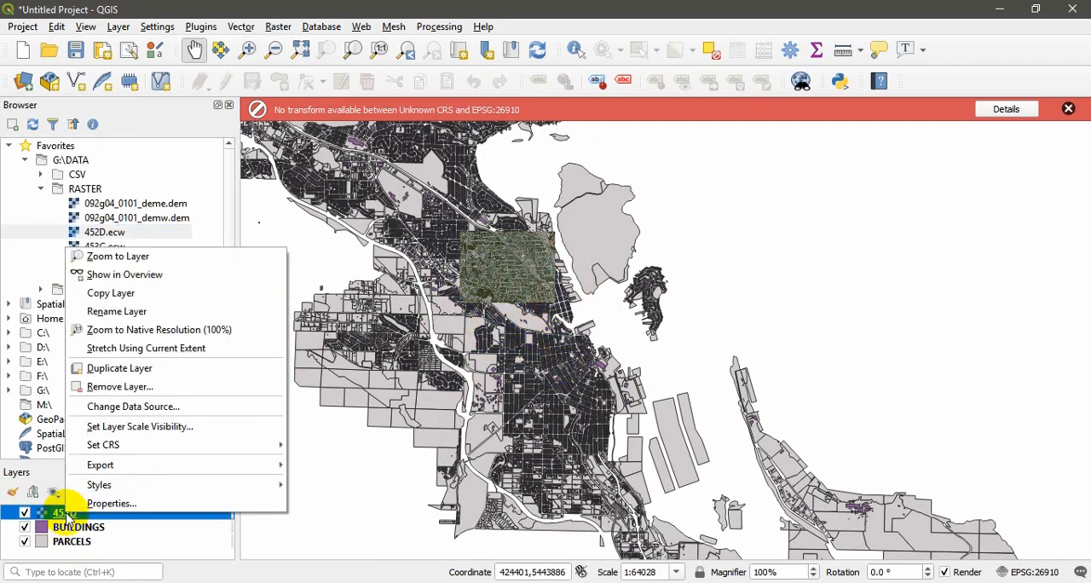
pyautogui.click(134, 504)
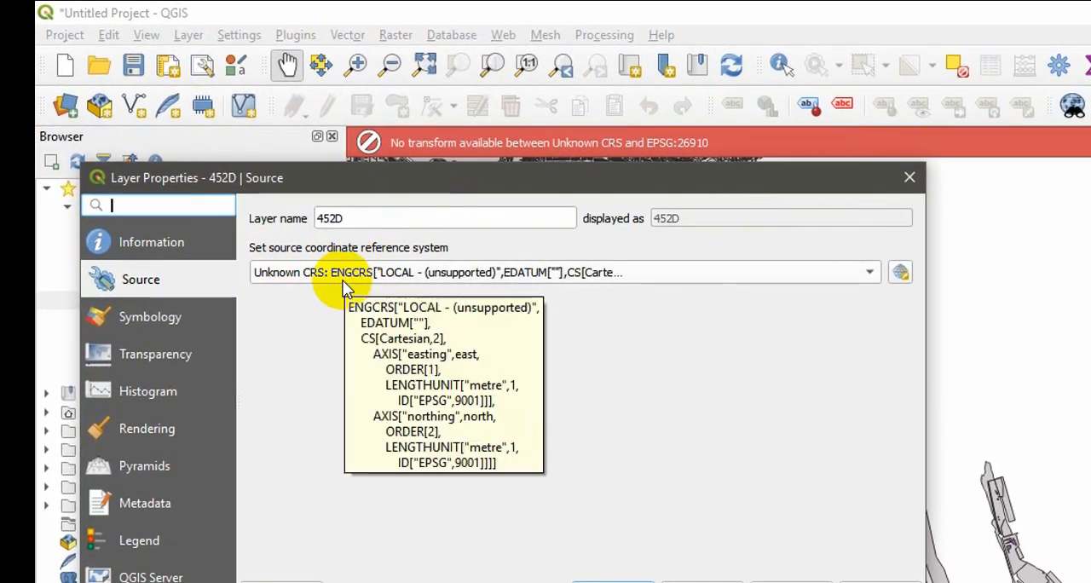
pyautogui.click(870, 274)
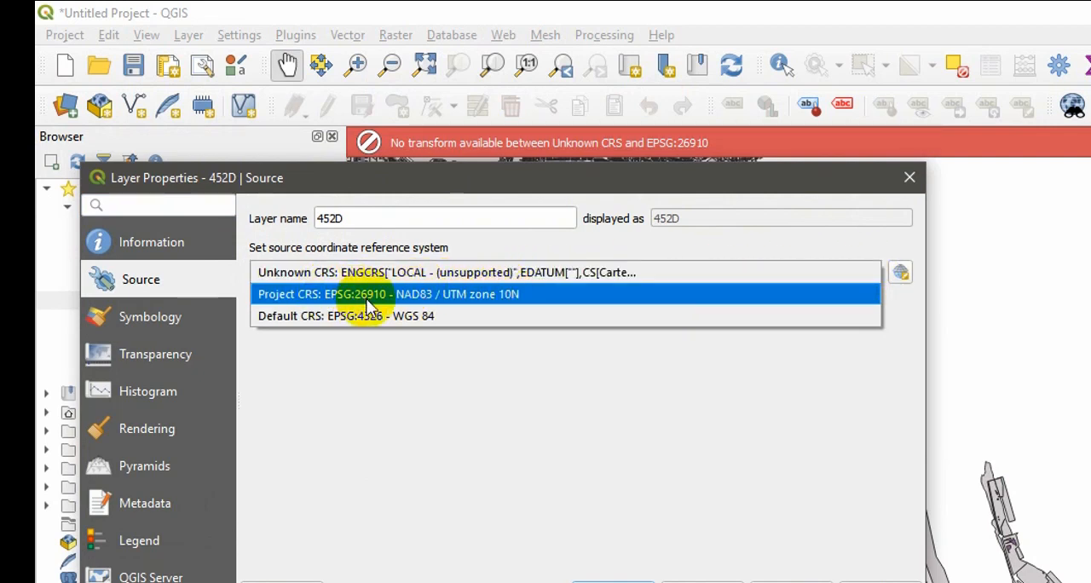
pyautogui.click(388, 297)
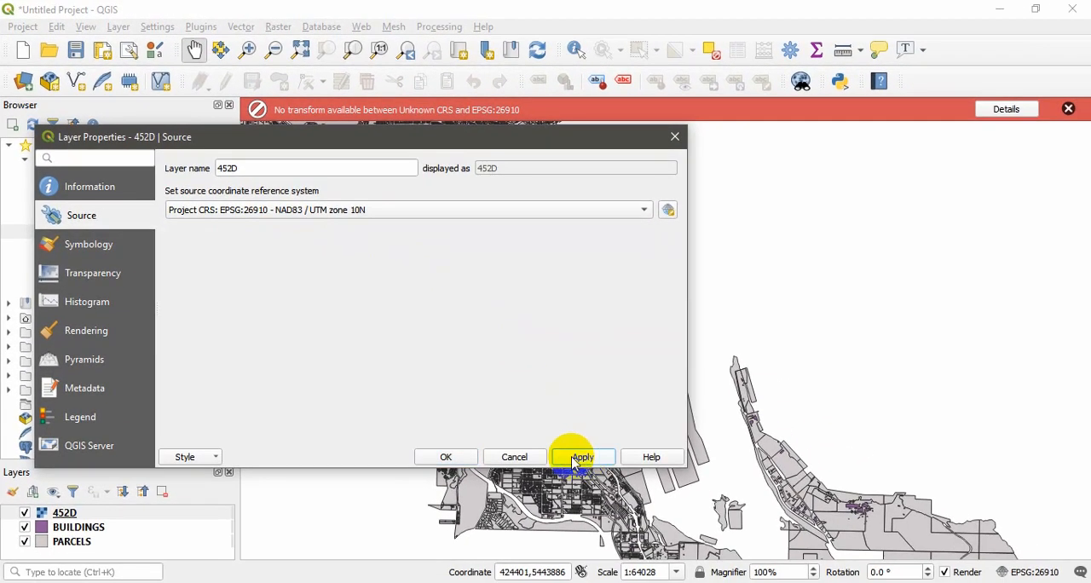
pyautogui.click(443, 457)
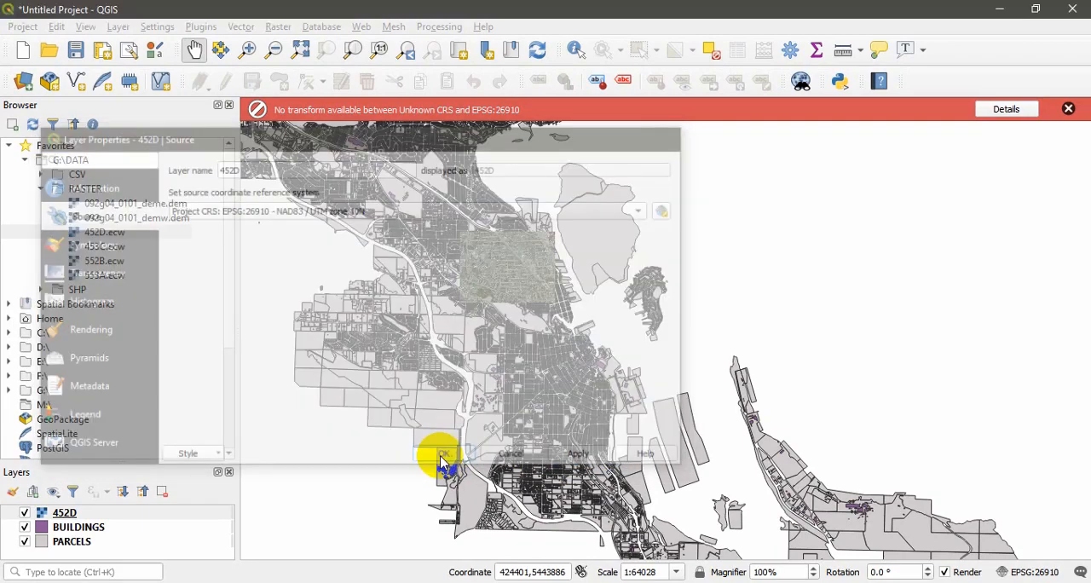
# Step: Examine how the 452D image lines up with the surrounding streets, parcels and buildings
pyautogui.scroll(3, 510, 250)
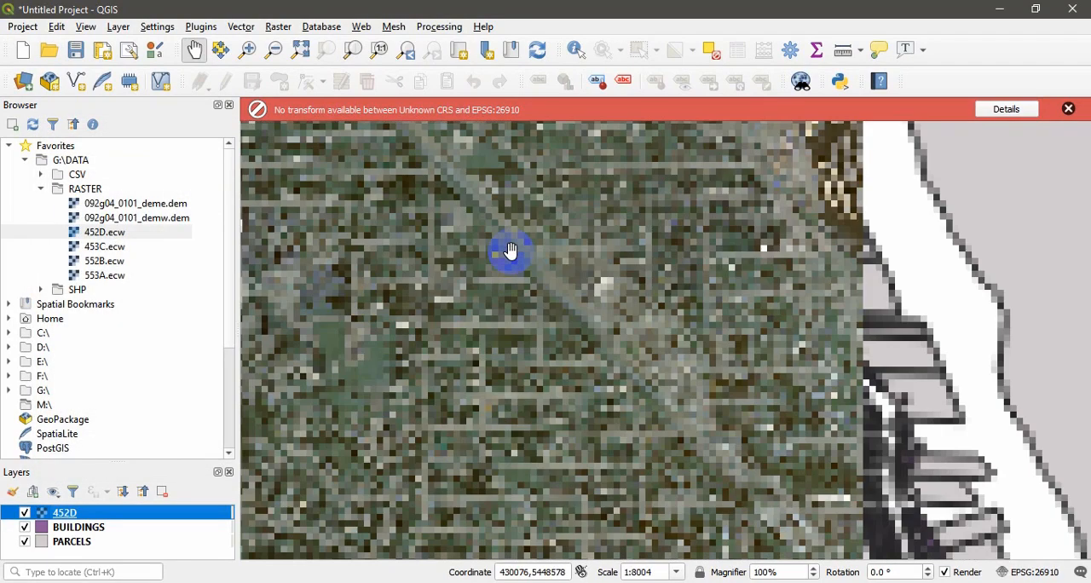
pyautogui.scroll(-1, 510, 250)
pyautogui.moveTo(450, 225); pyautogui.dragTo(512, 350)
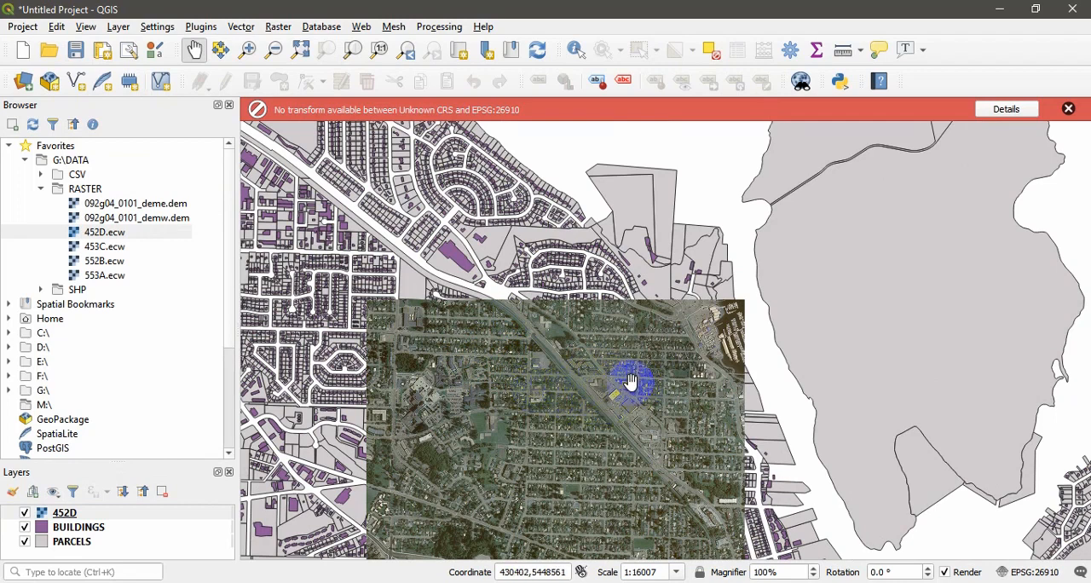
pyautogui.click(746, 376)
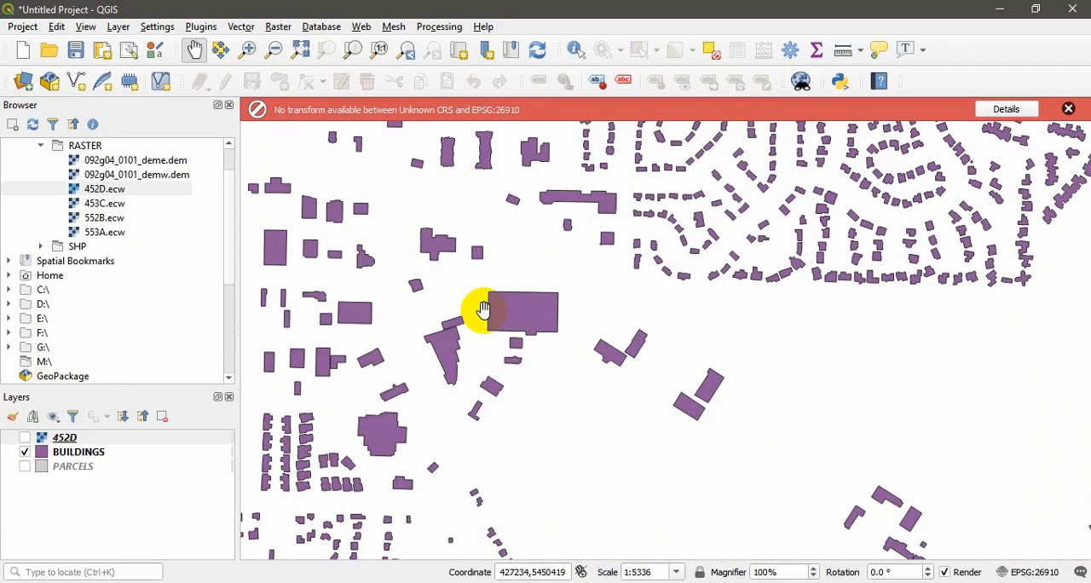
# Step: Enable editing on the BUILDINGS layer and select the large rectangular building
pyautogui.click(90, 456)
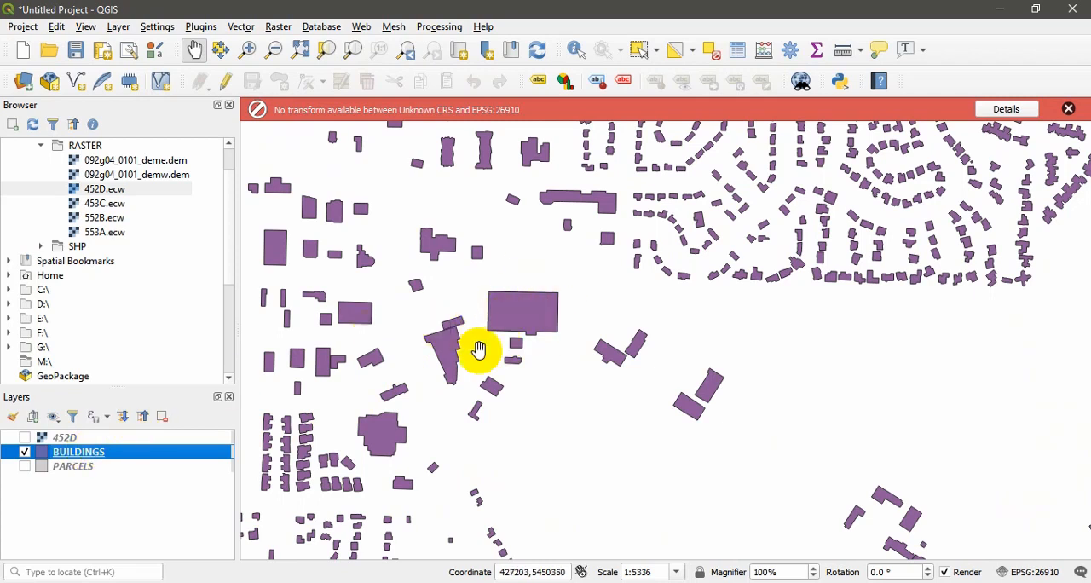
pyautogui.click(229, 83)
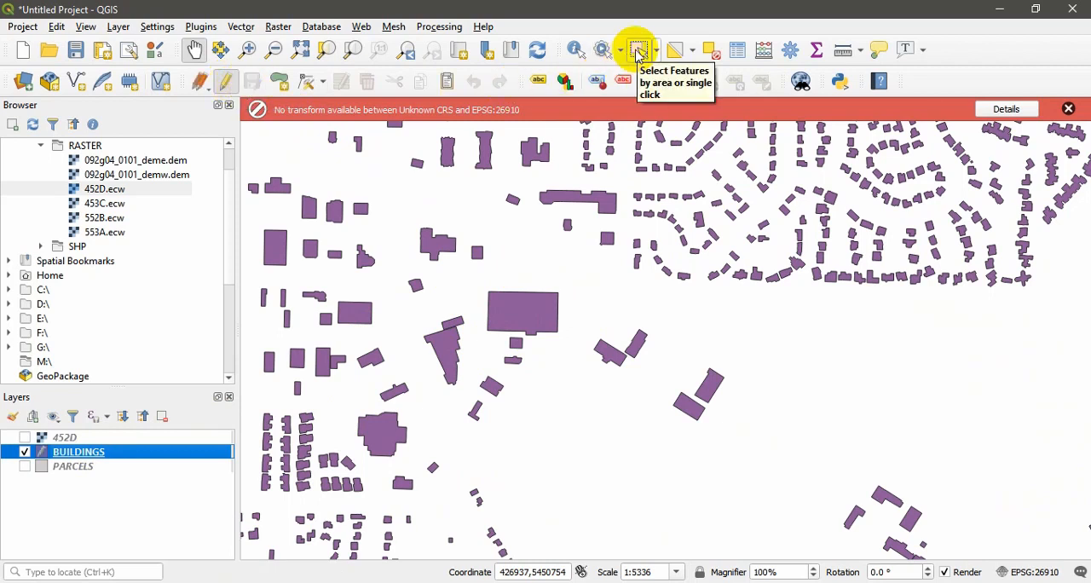
pyautogui.click(639, 51)
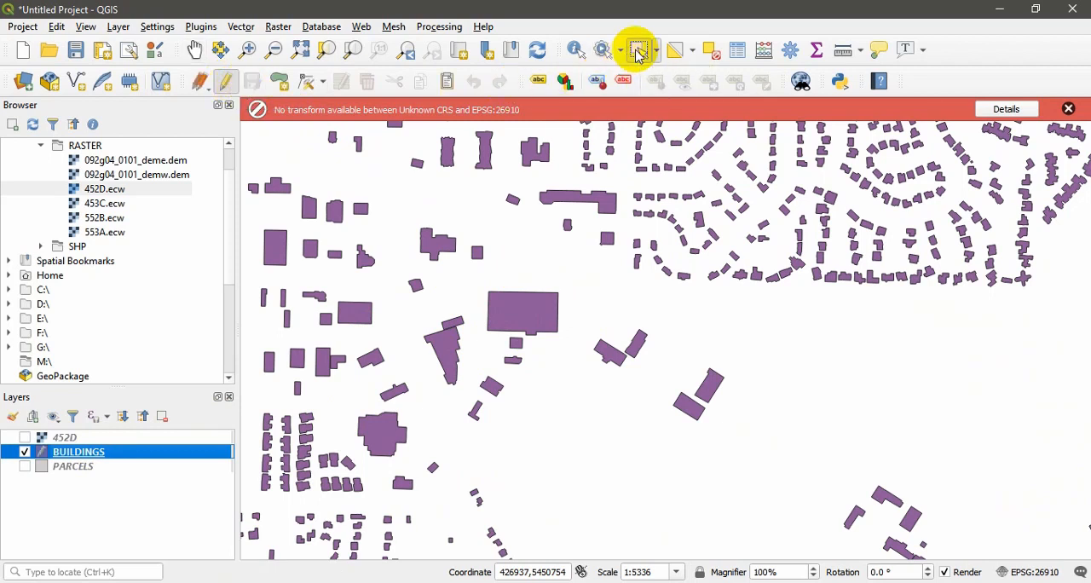
pyautogui.click(529, 317)
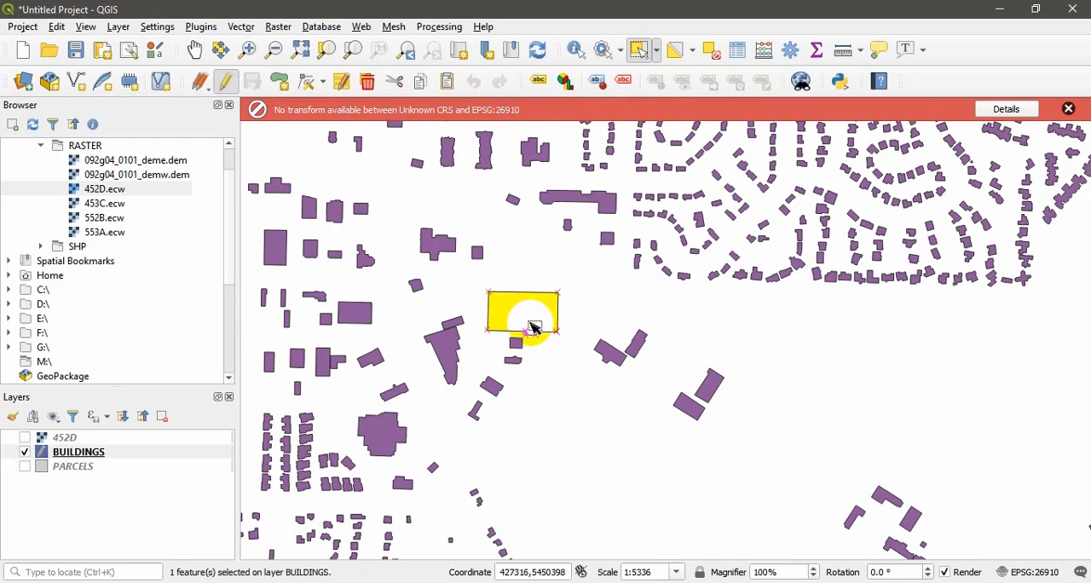
# Step: Review the selected building's attributes in the multi-feature attribute editor, close it without changes and clear the selection
pyautogui.scroll(-1, 534, 328)
pyautogui.scroll(2, 534, 328)
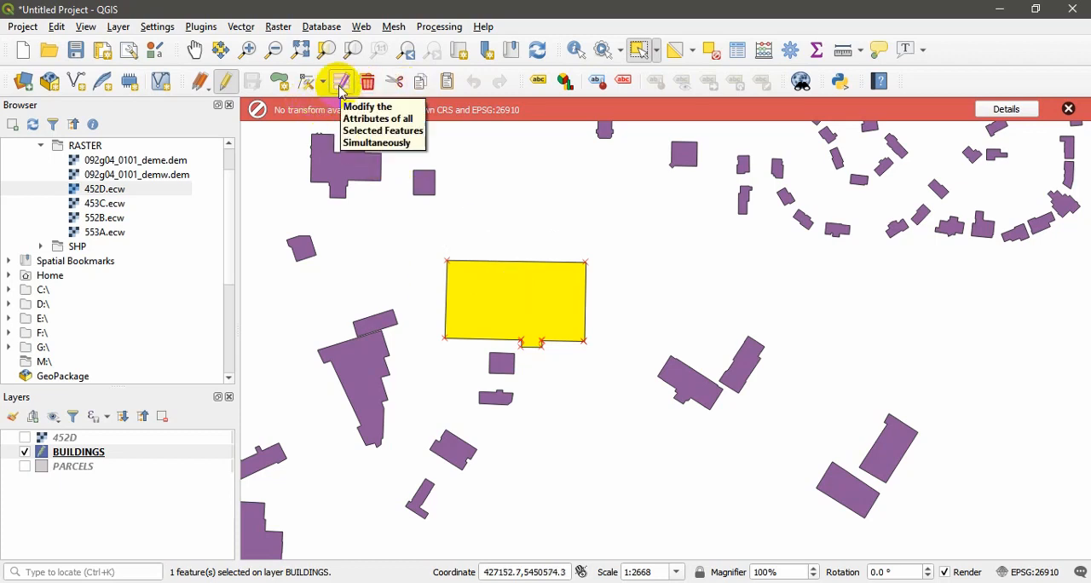
pyautogui.click(341, 83)
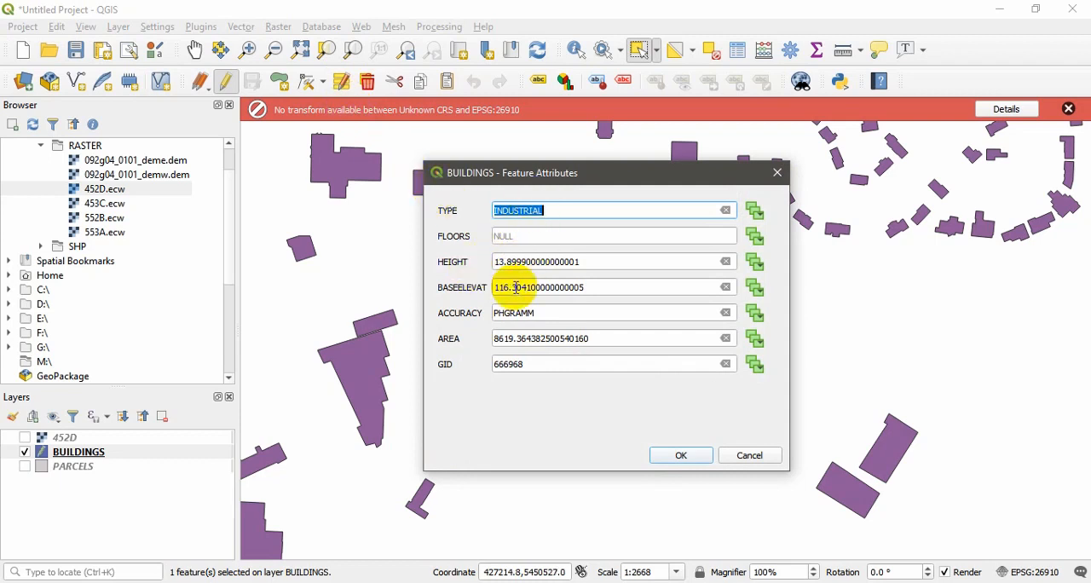
pyautogui.click(751, 461)
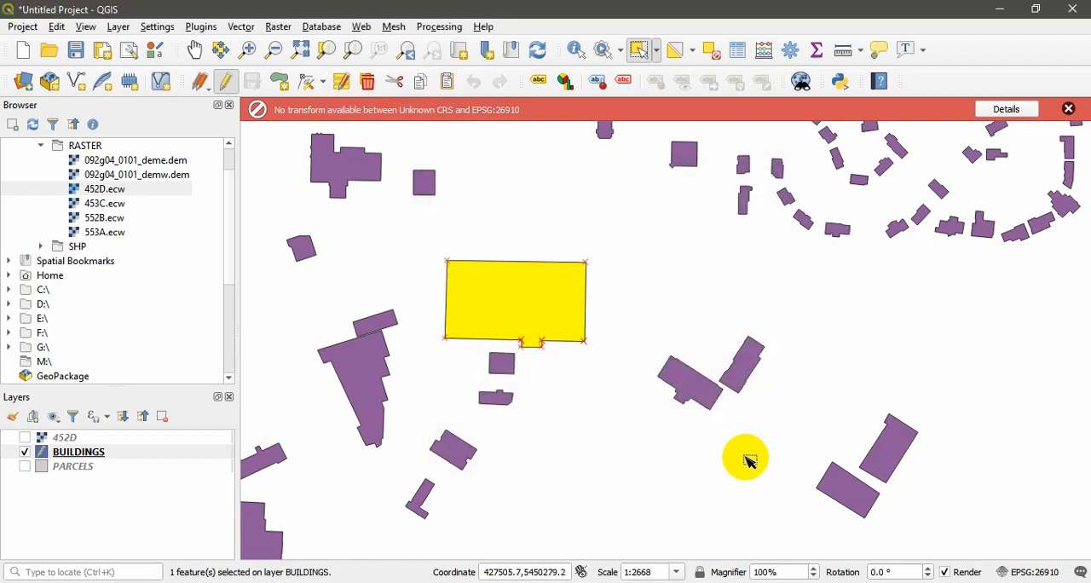
pyautogui.click(513, 53)
# Step: Show the PARCELS layer, hide BUILDINGS, and enable editing on PARCELS
pyautogui.click(25, 468)
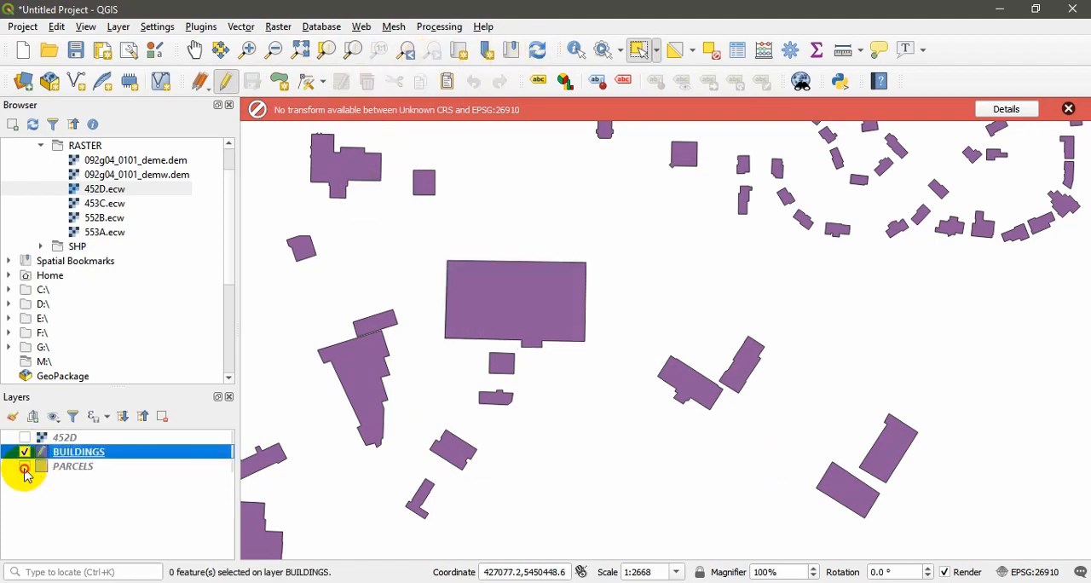
pyautogui.click(25, 468)
pyautogui.click(69, 469)
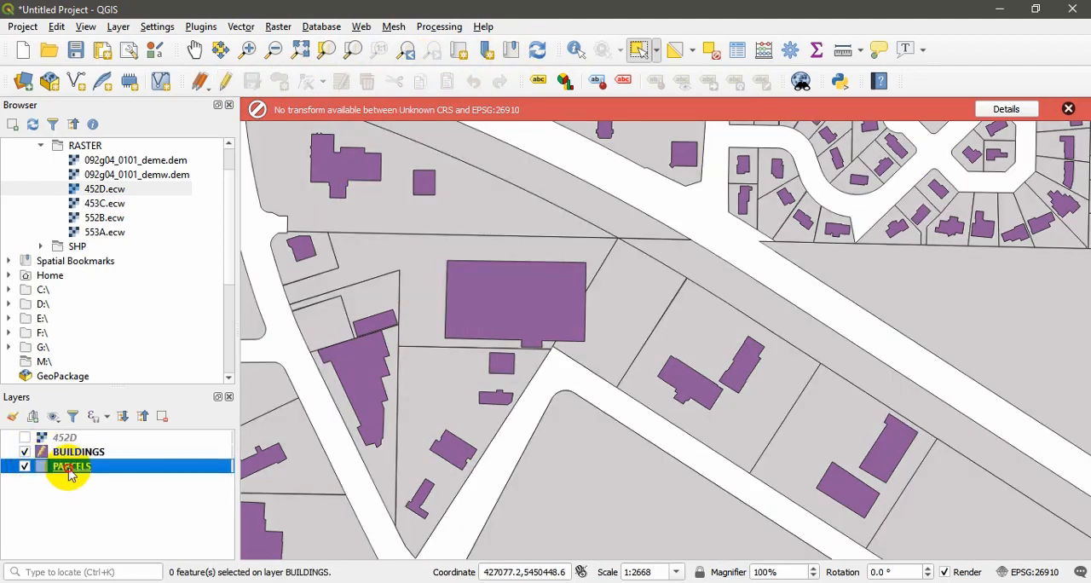
pyautogui.click(24, 452)
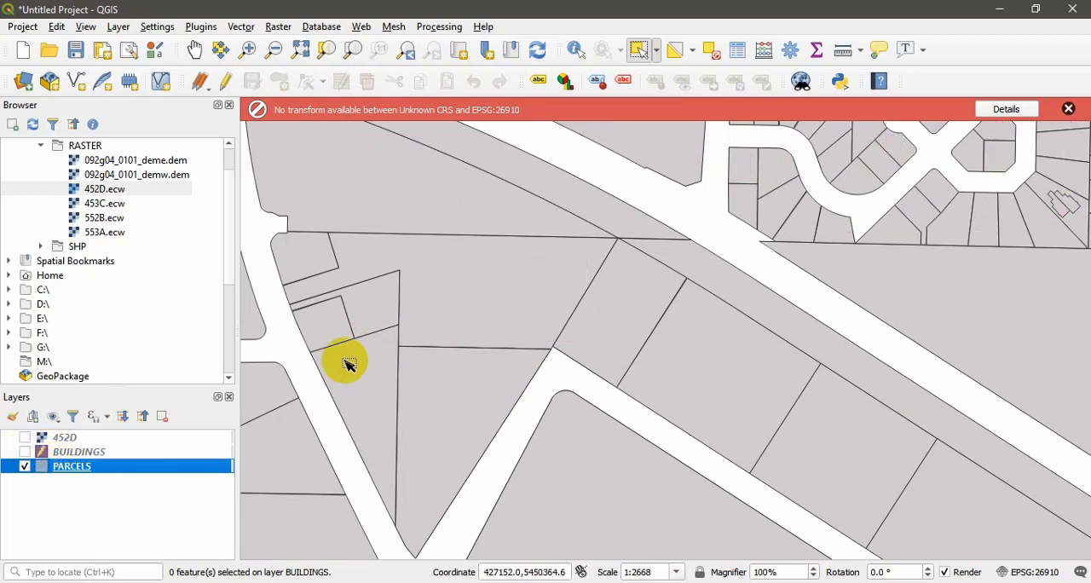
pyautogui.click(226, 85)
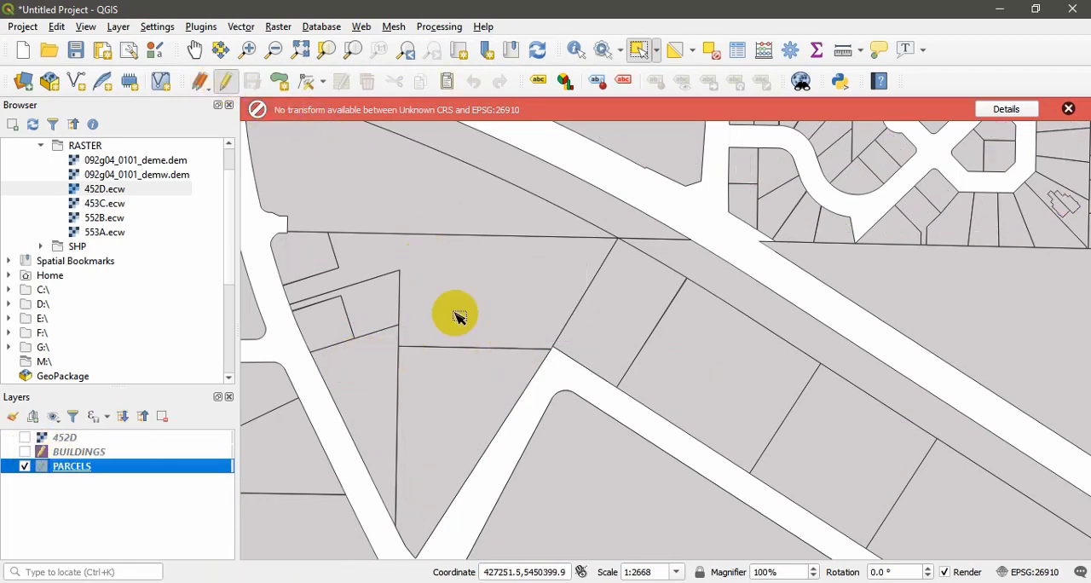
# Step: Select the northern parcel of the large island and set its HOUSENUMBE attribute to 12
pyautogui.click(475, 403)
pyautogui.scroll(-4, 474, 403)
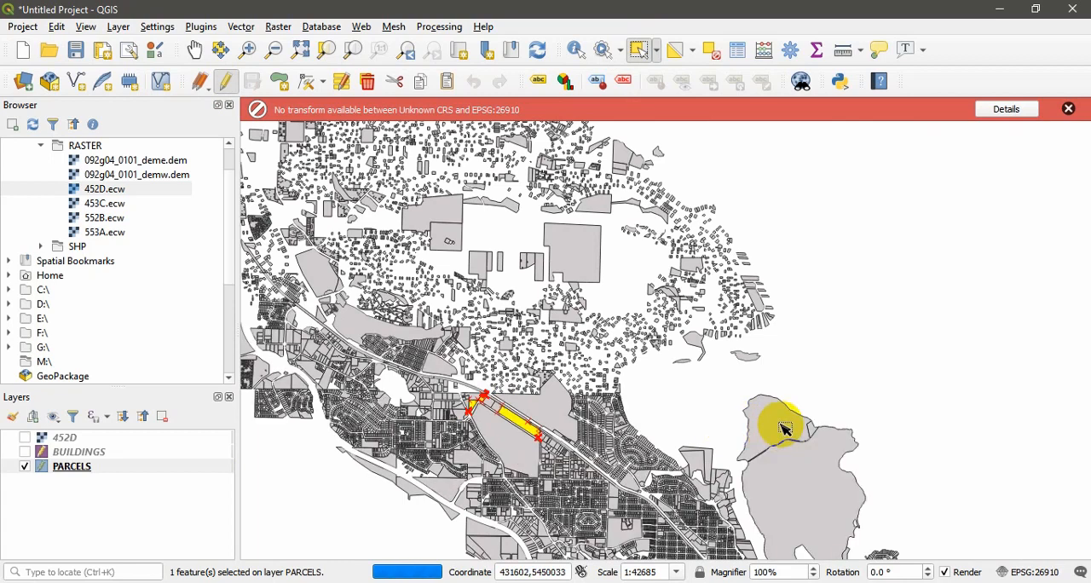
pyautogui.click(771, 427)
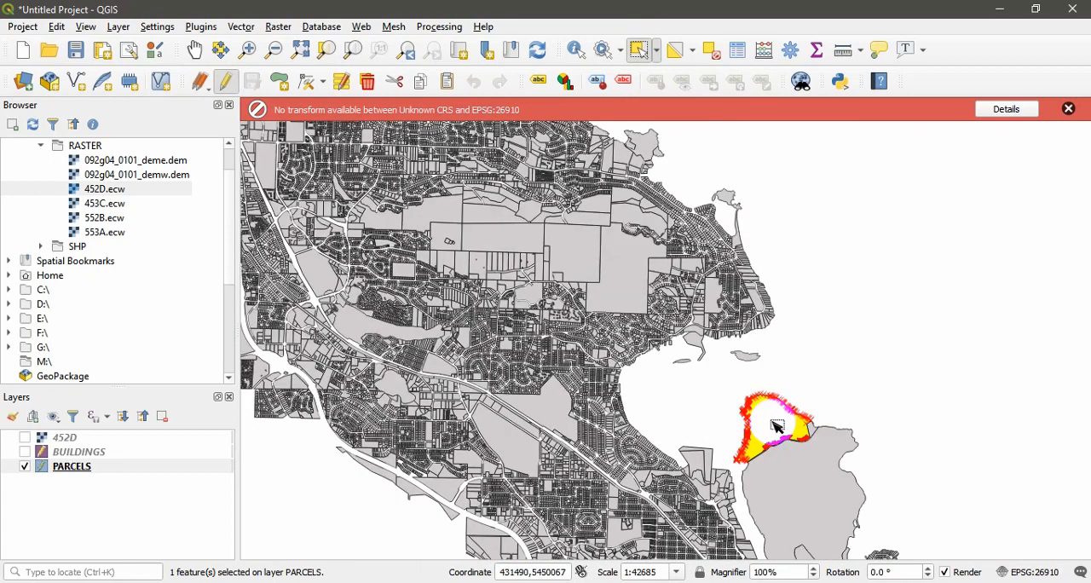
pyautogui.scroll(3, 773, 408)
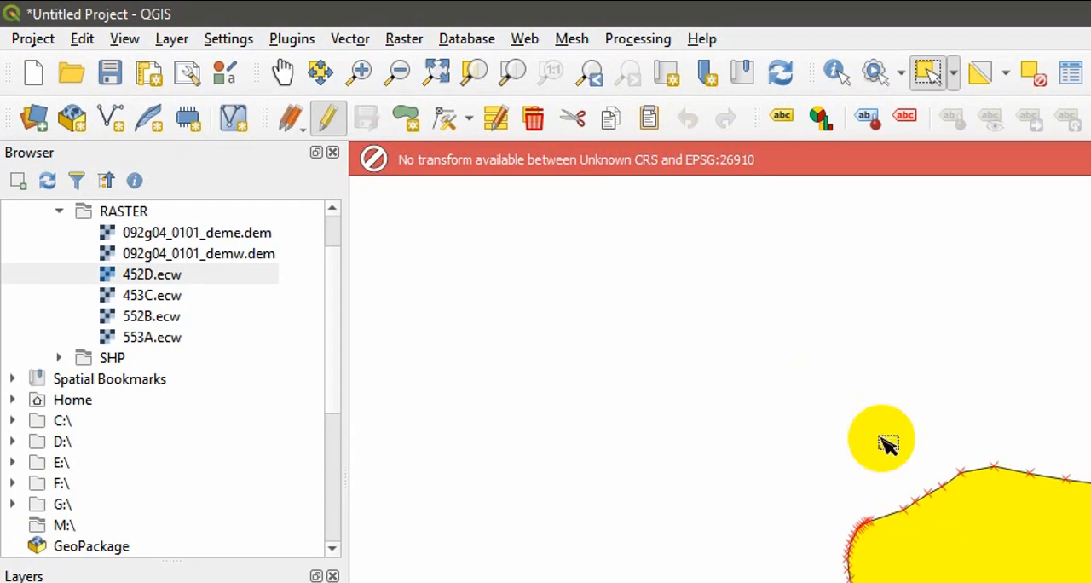
pyautogui.click(499, 126)
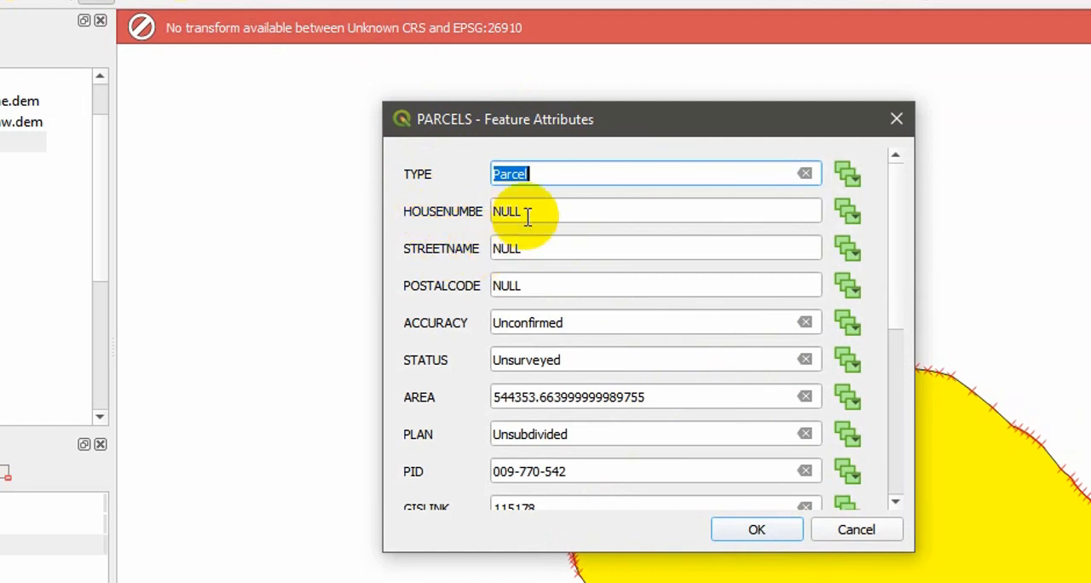
pyautogui.moveTo(536, 216); pyautogui.dragTo(465, 220)
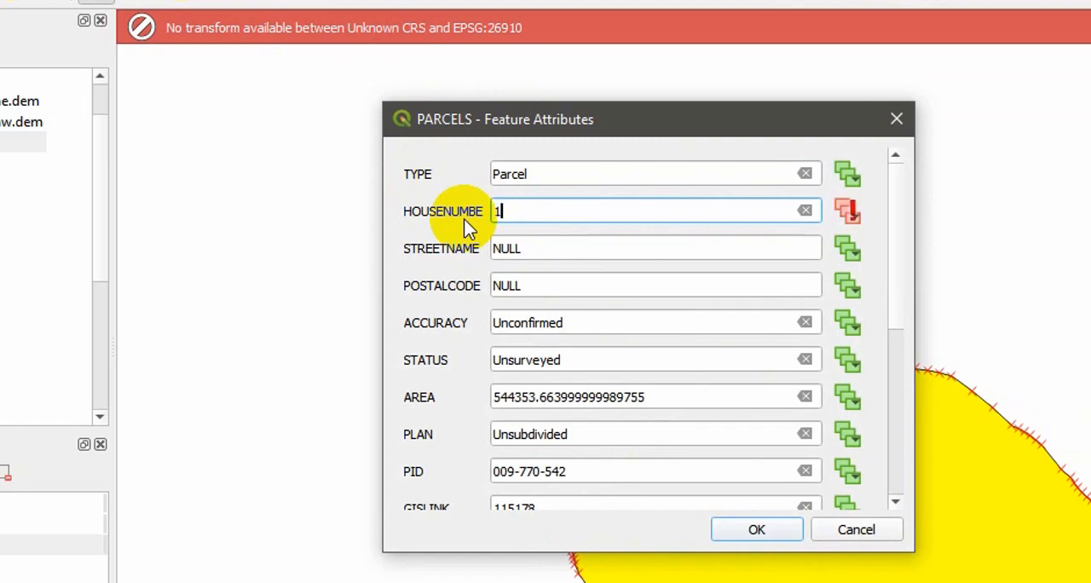
pyautogui.write('12')
pyautogui.click(759, 531)
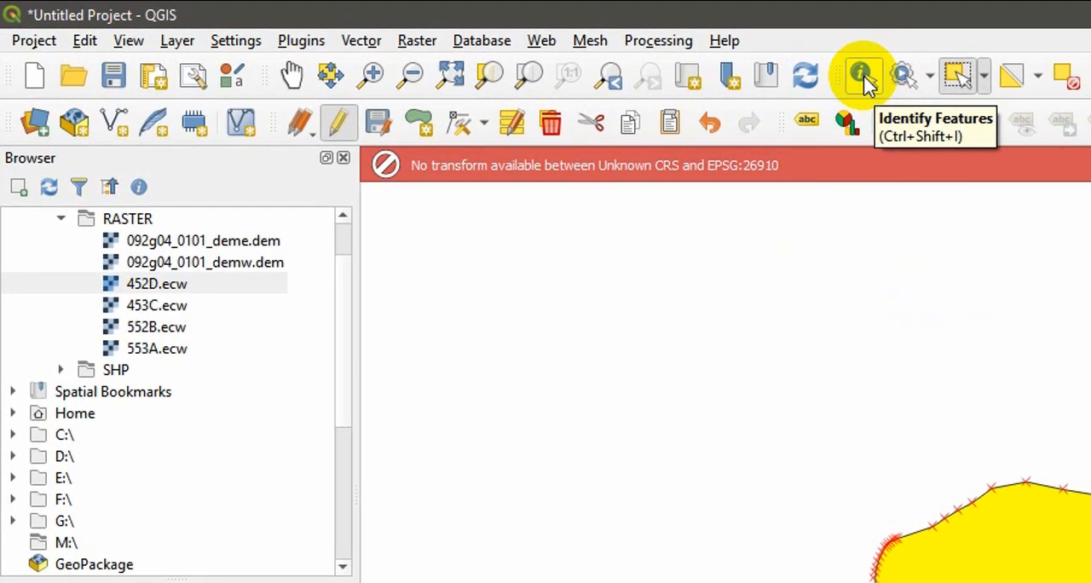
# Step: Identify the edited island parcel to check its attributes, and stop editing PARCELS with the changes saved
pyautogui.click(864, 78)
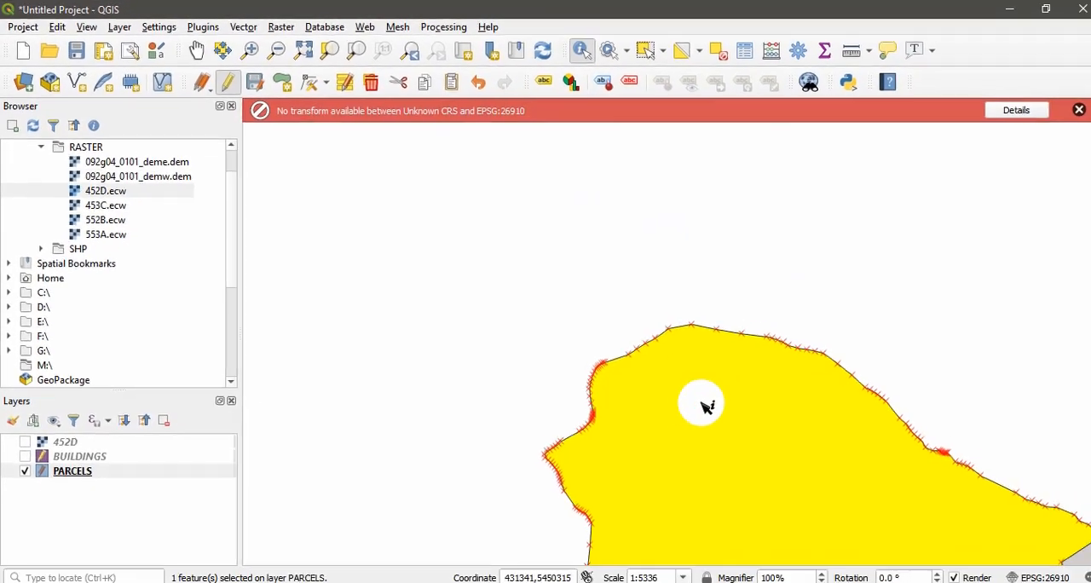
pyautogui.click(705, 405)
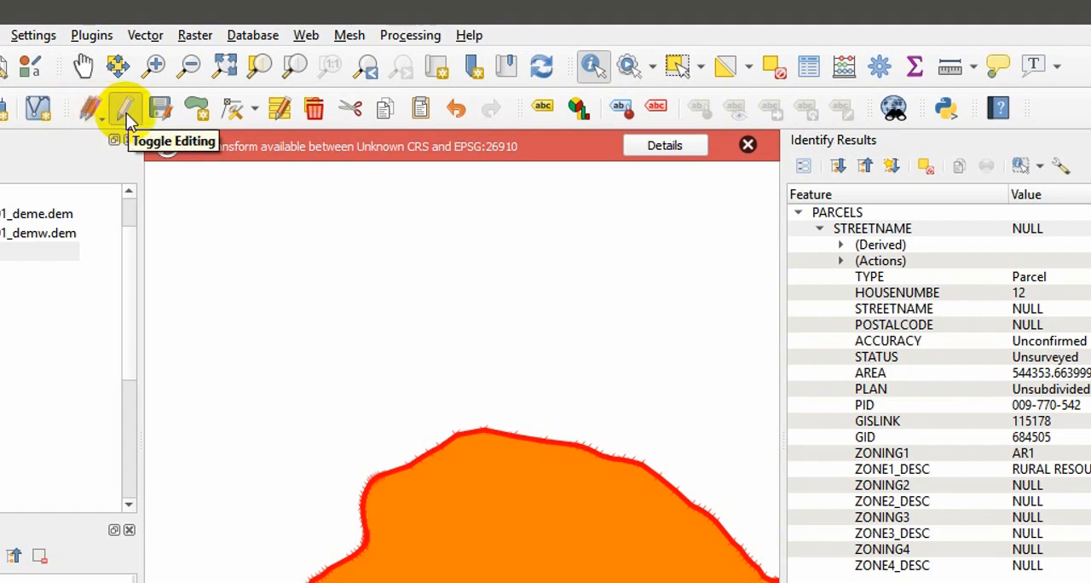
pyautogui.click(127, 119)
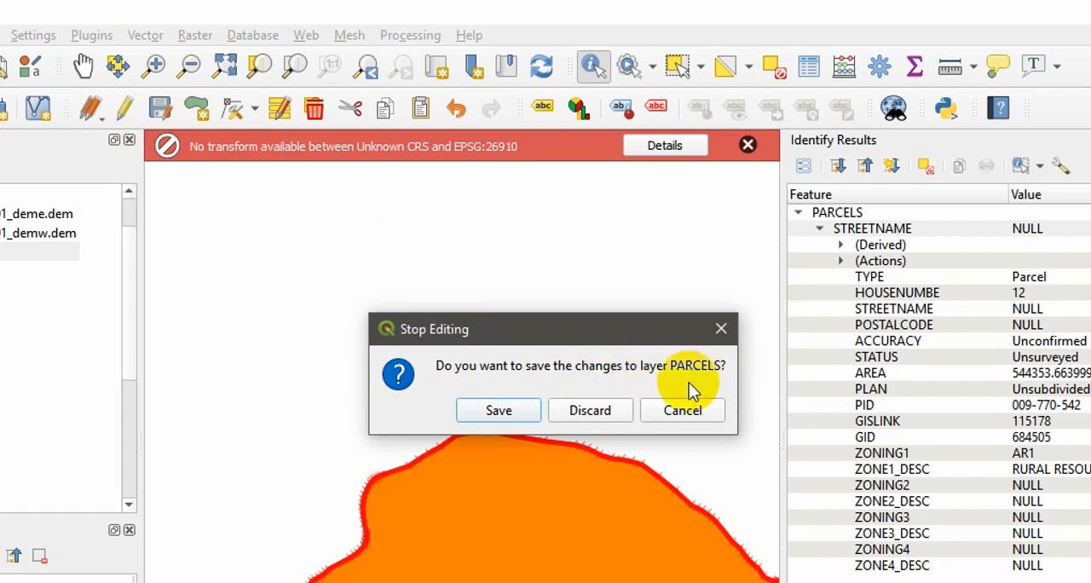
pyautogui.click(506, 418)
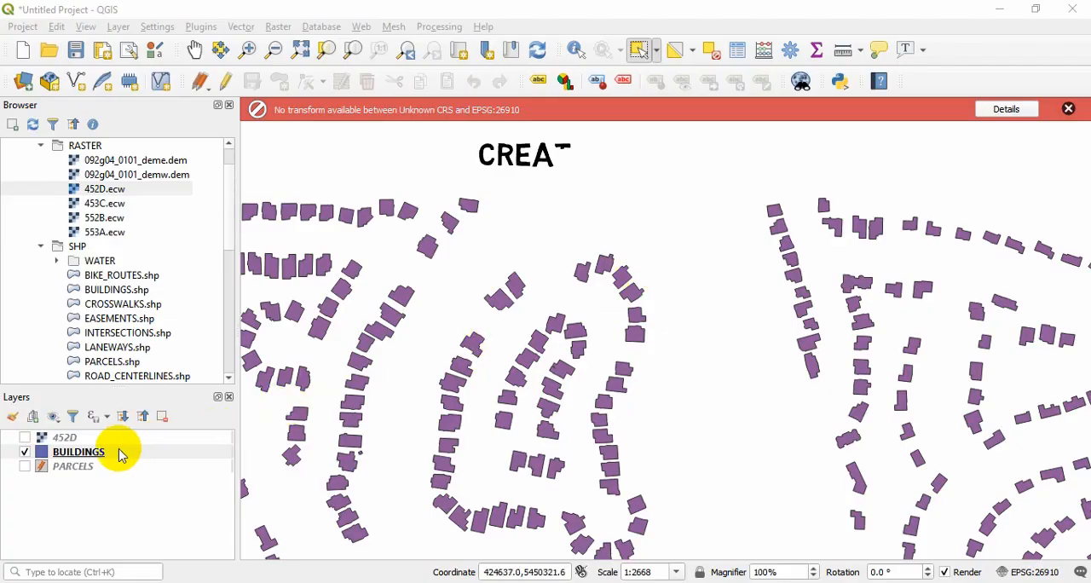
# Step: Enable editing on BUILDINGS and draw a five-sided building polygon in the empty area north of the central building loop
pyautogui.click(89, 459)
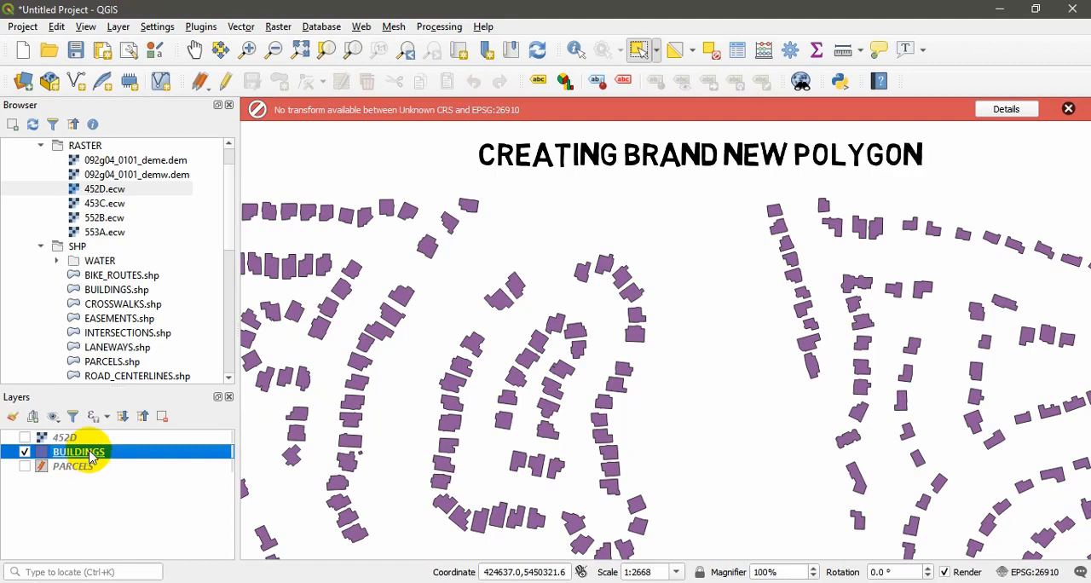
pyautogui.click(228, 89)
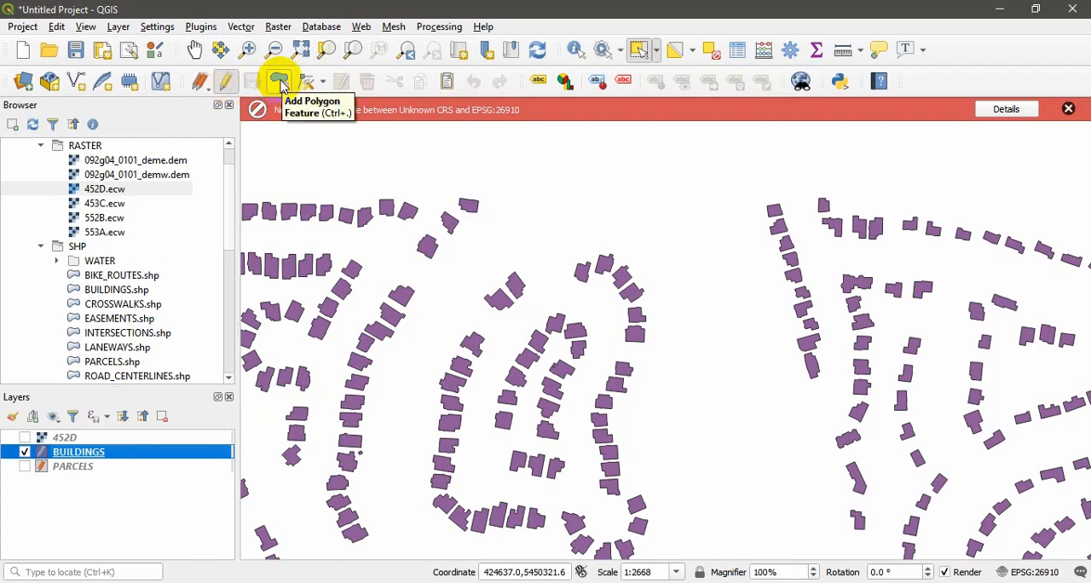
pyautogui.click(282, 85)
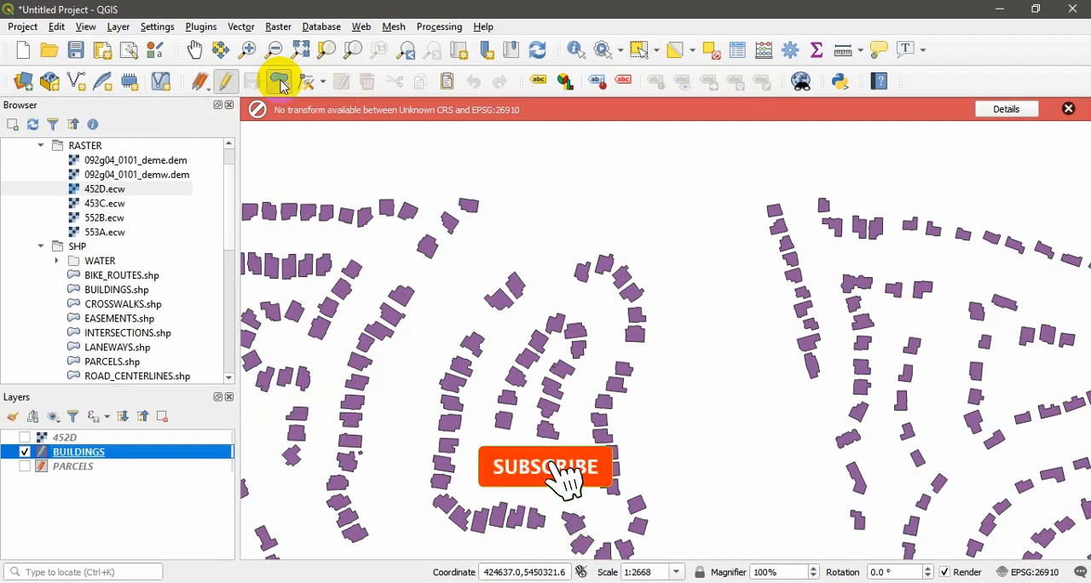
pyautogui.click(511, 176)
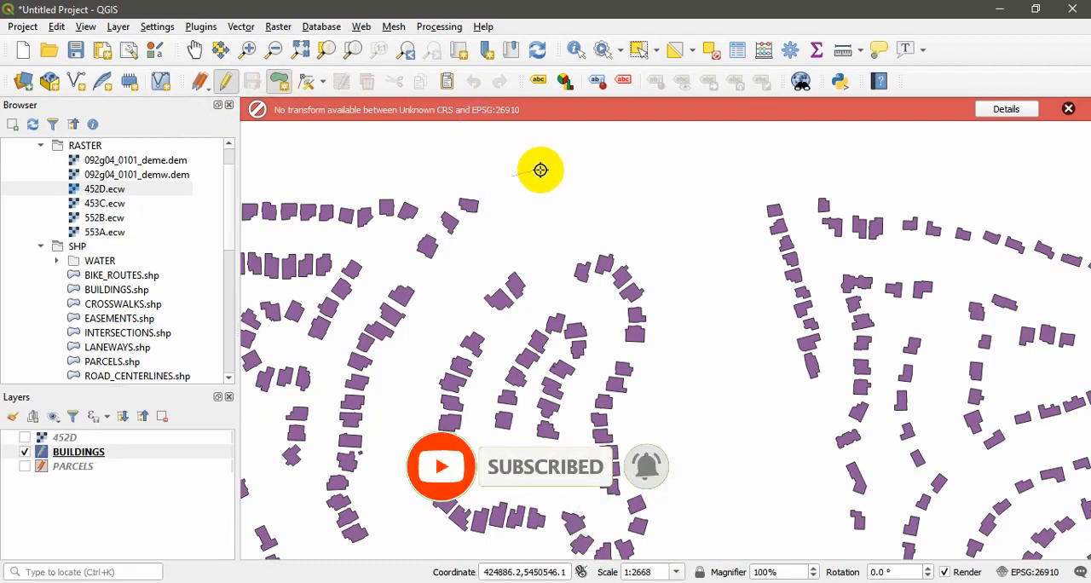
pyautogui.click(572, 166)
pyautogui.click(597, 205)
pyautogui.click(536, 233)
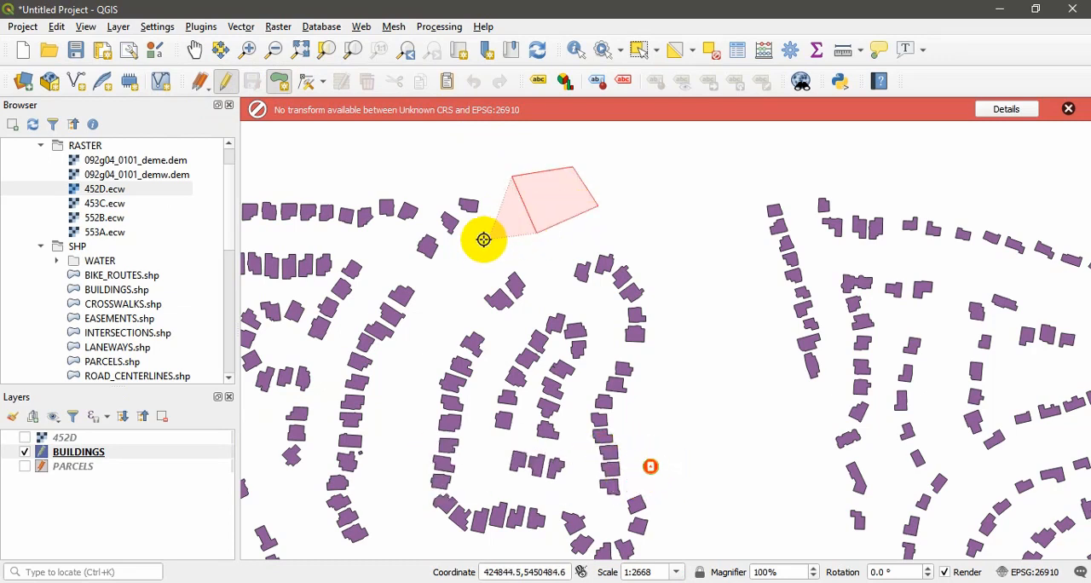
pyautogui.rightClick(475, 239)
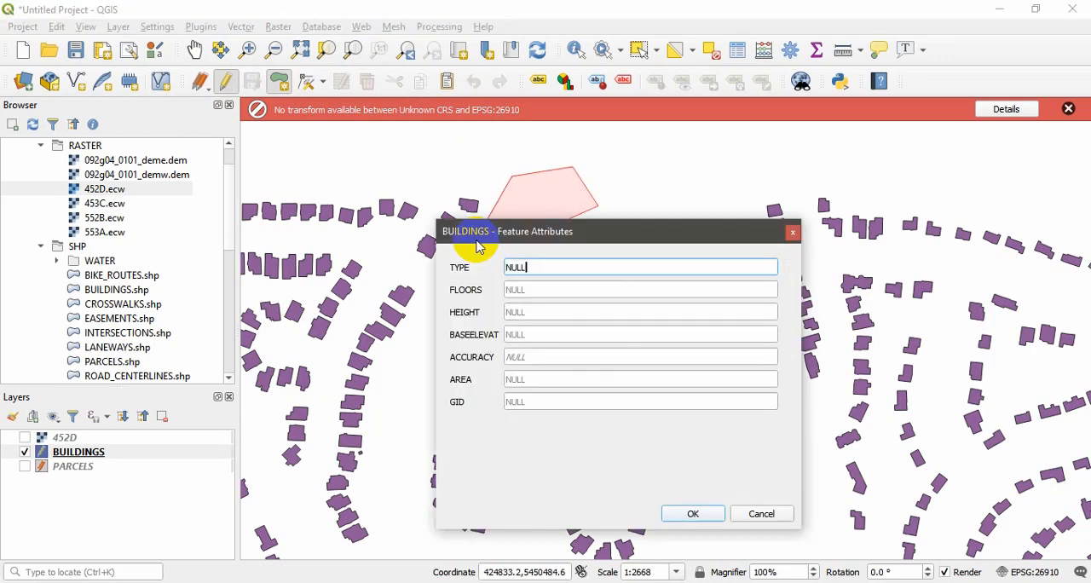
# Step: Create the new building with TYPE abc, FLOORS 1, HEIGHT 12 and BASEELEVAT 12
pyautogui.moveTo(512, 237); pyautogui.dragTo(682, 175)
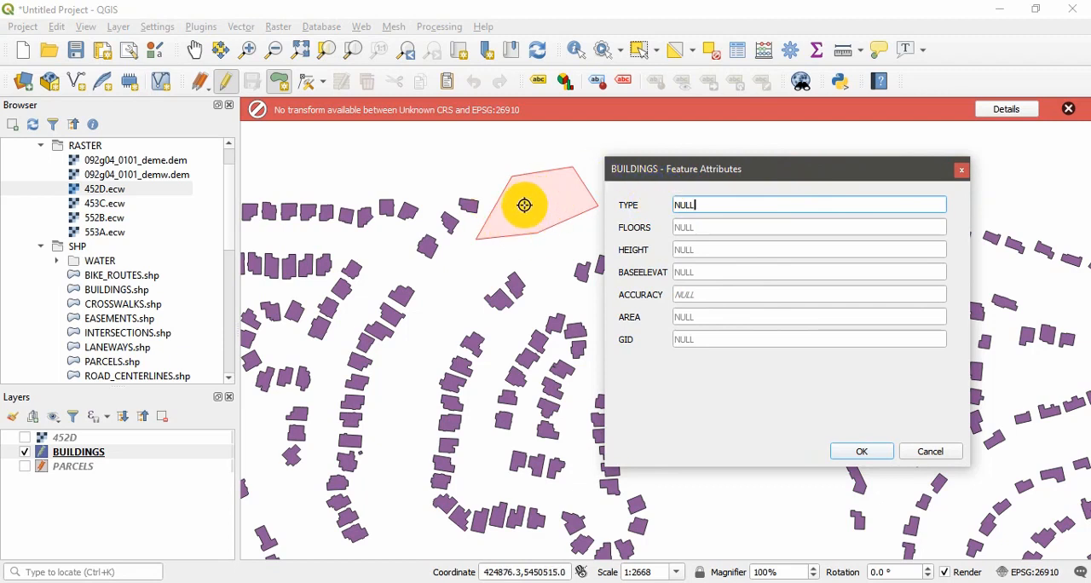
pyautogui.doubleClick(733, 205)
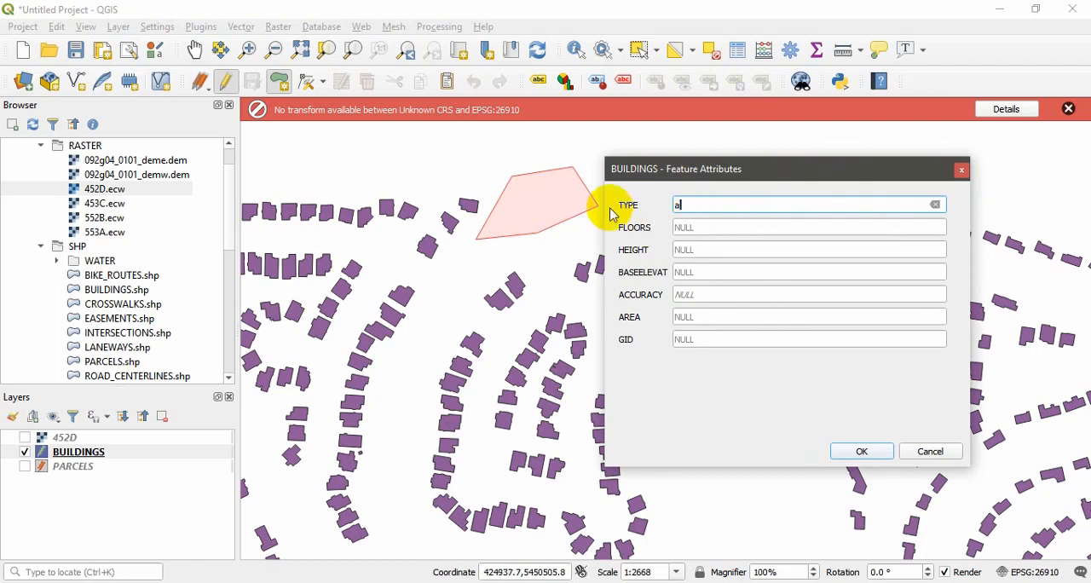
pyautogui.write('abc')
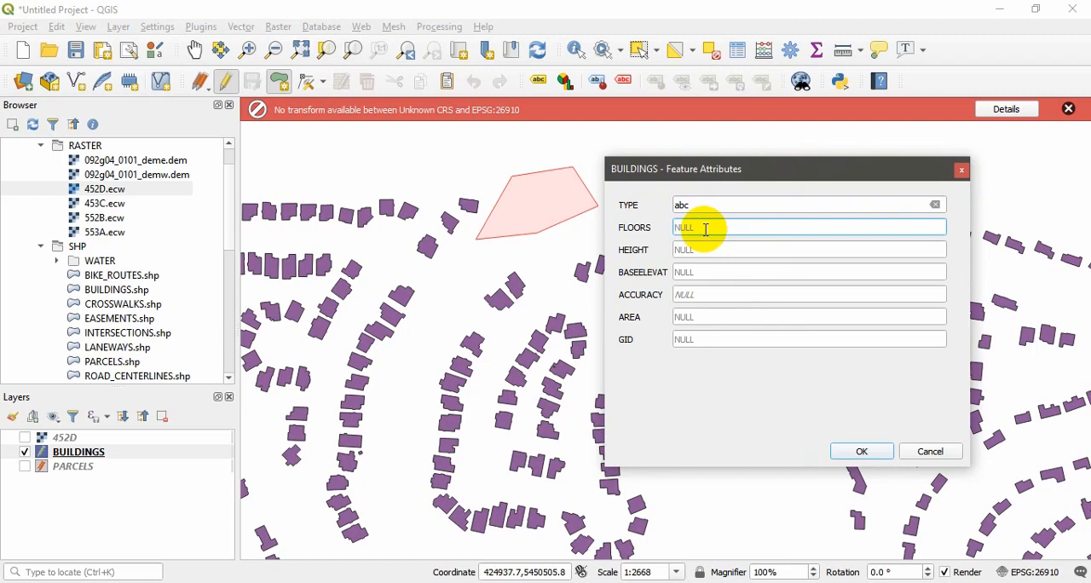
pyautogui.write('1')
pyautogui.click(696, 250)
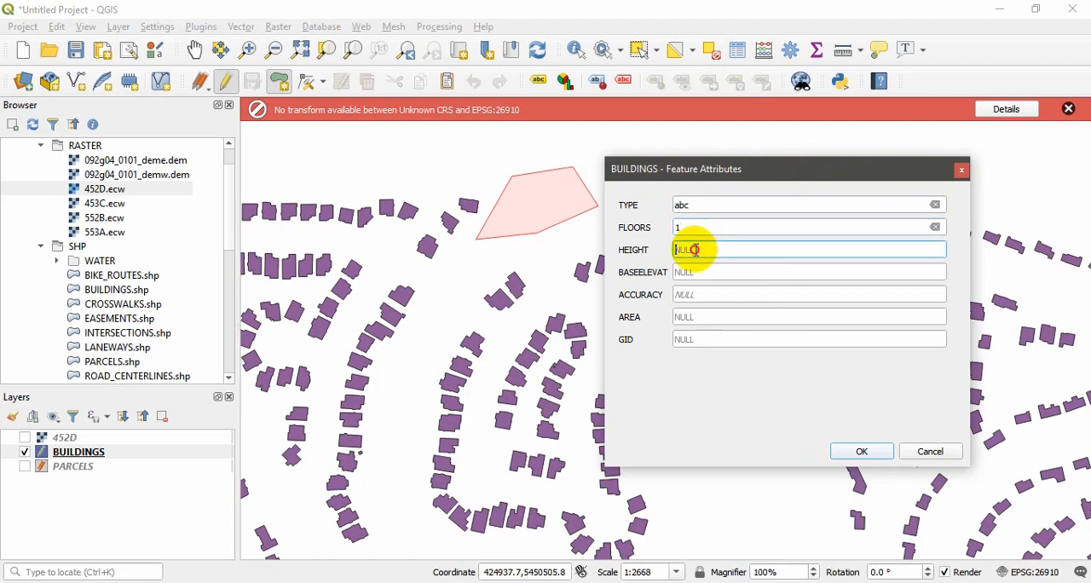
pyautogui.write('12')
pyautogui.click(696, 275)
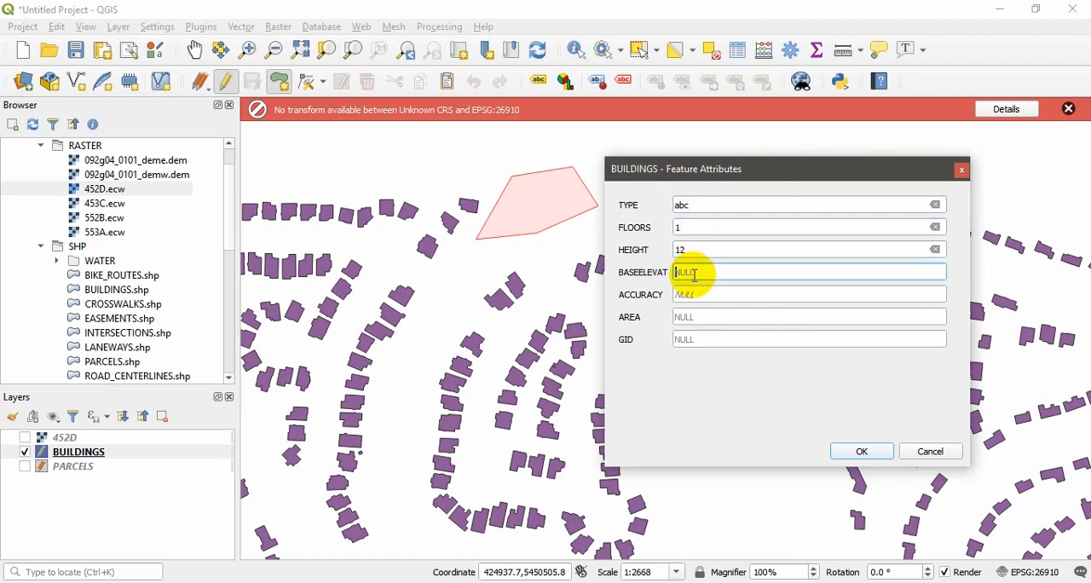
pyautogui.write('12')
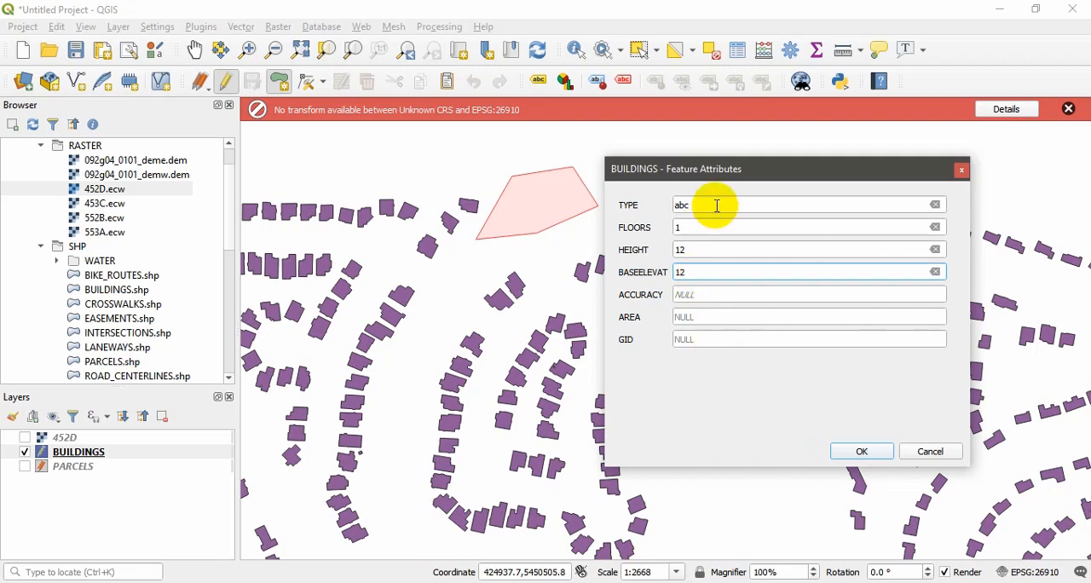
pyautogui.click(861, 451)
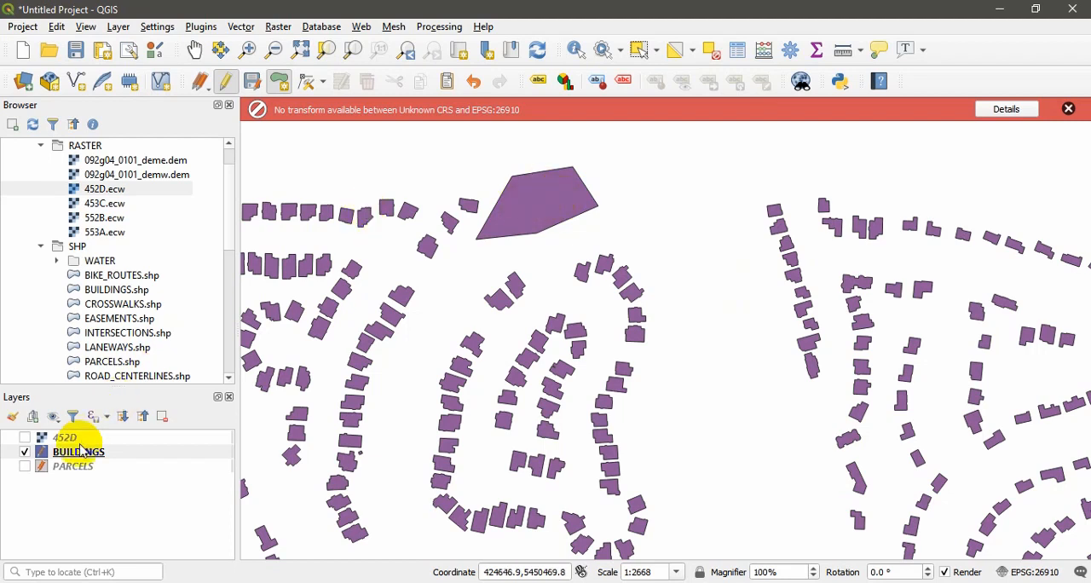
# Step: Delete the large new polygon from BUILDINGS, and stop editing the layer with the changes saved
pyautogui.click(227, 88)
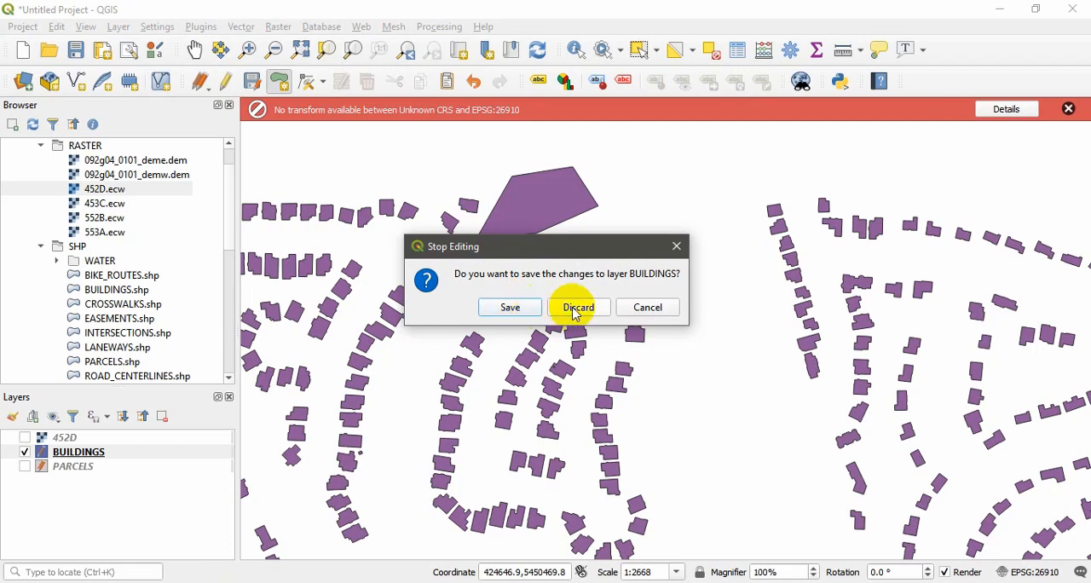
pyautogui.click(649, 307)
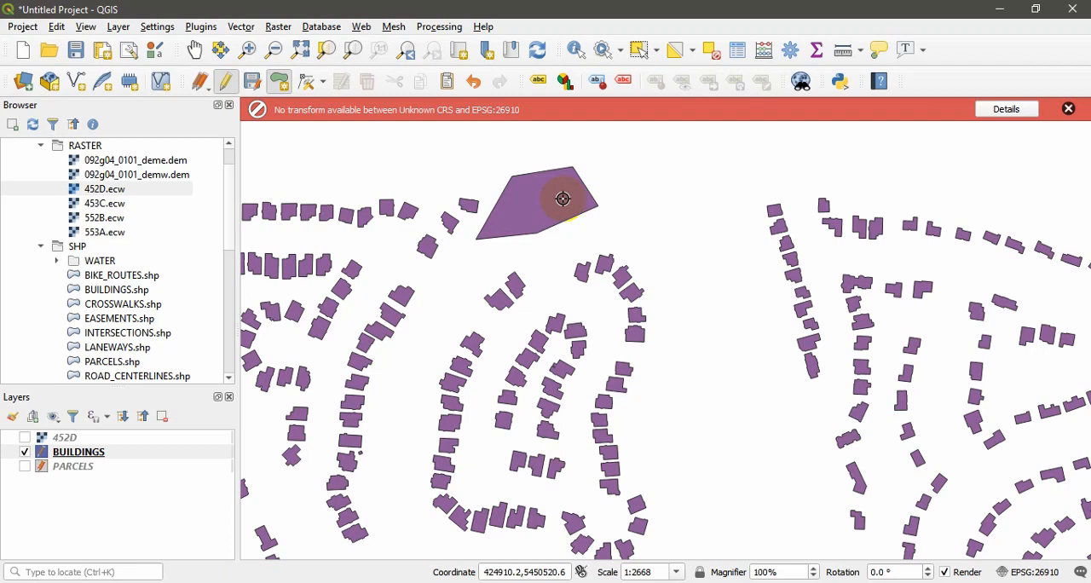
pyautogui.click(637, 48)
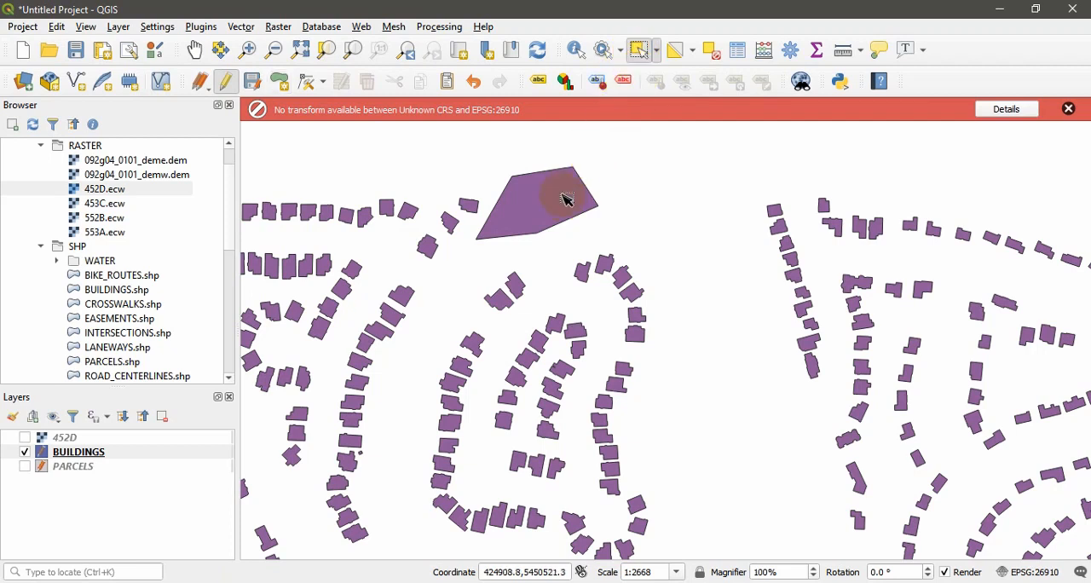
pyautogui.click(547, 213)
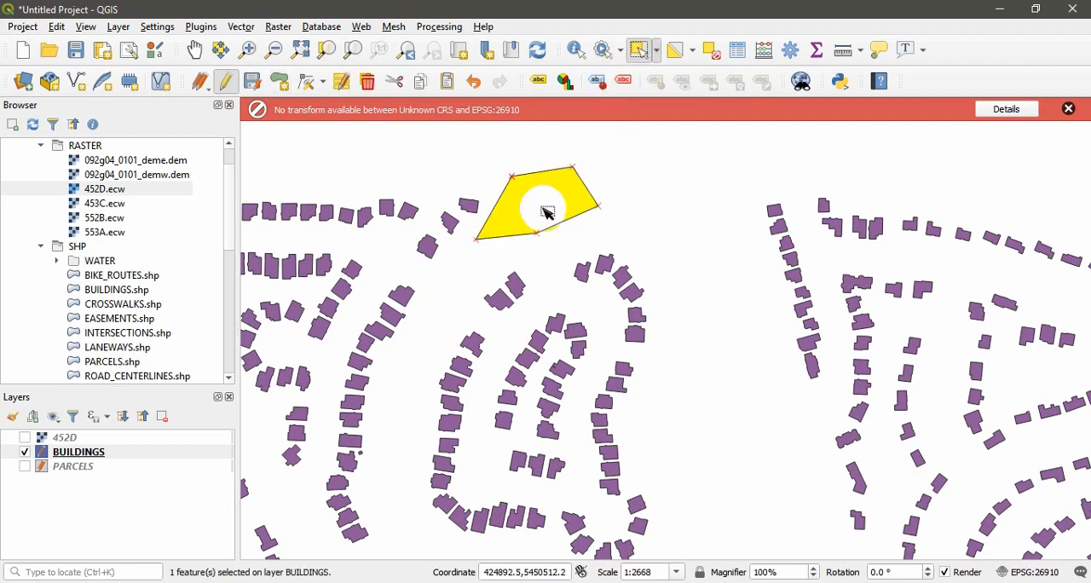
pyautogui.click(368, 85)
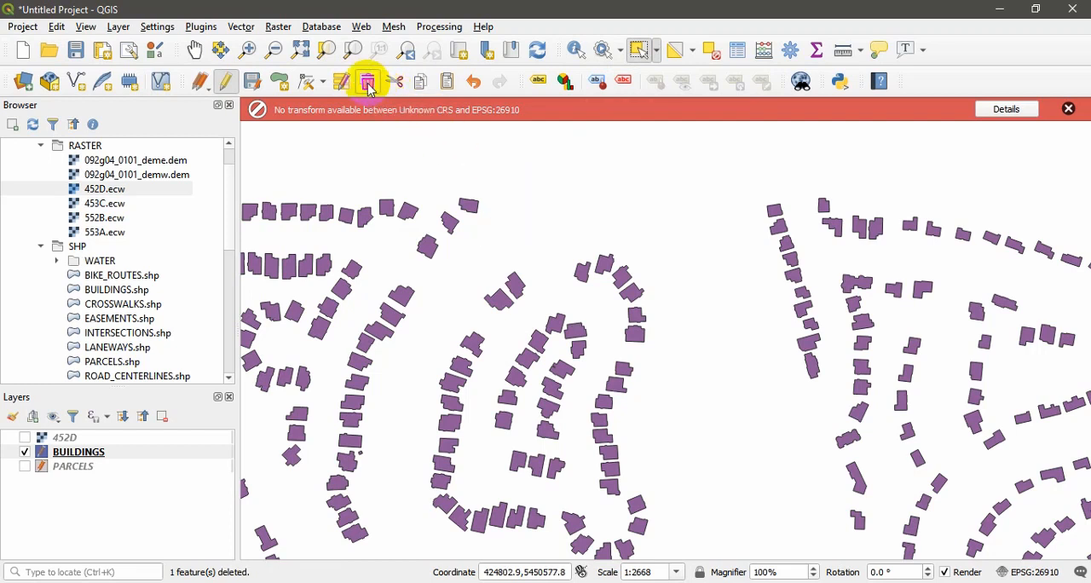
pyautogui.click(225, 81)
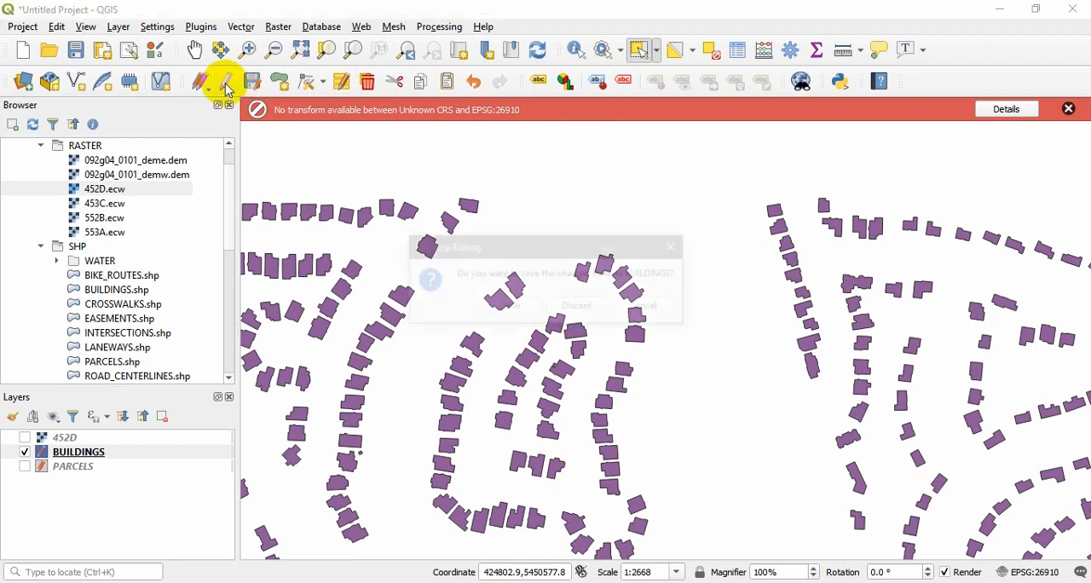
pyautogui.click(501, 306)
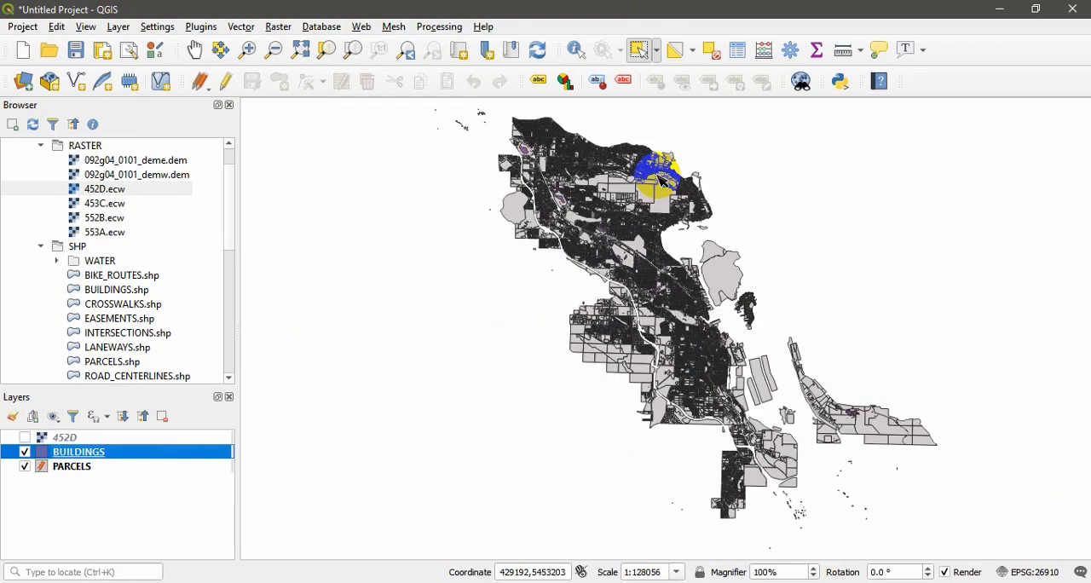
# Step: Open a new 3D map view of the BUILDINGS and PARCELS layers and inspect the map from different angles and zoom levels
pyautogui.click(85, 27)
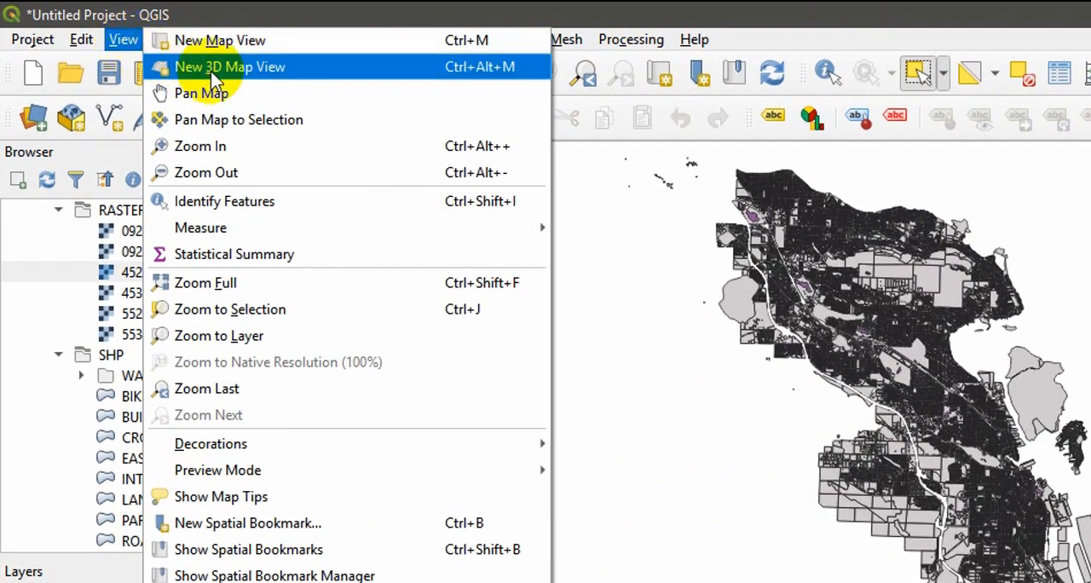
pyautogui.click(210, 71)
pyautogui.click(475, 366)
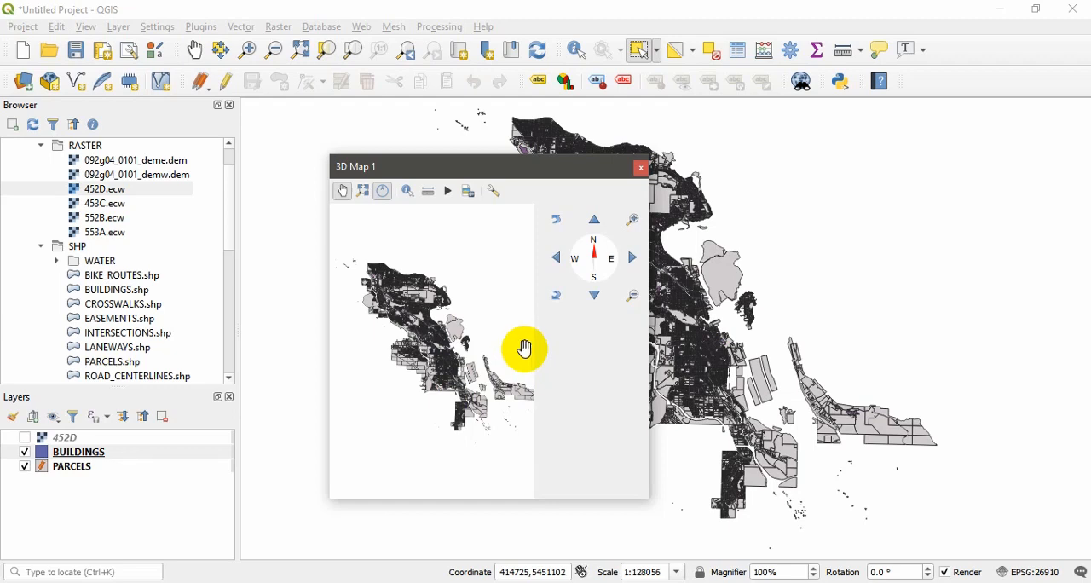
pyautogui.click(443, 332)
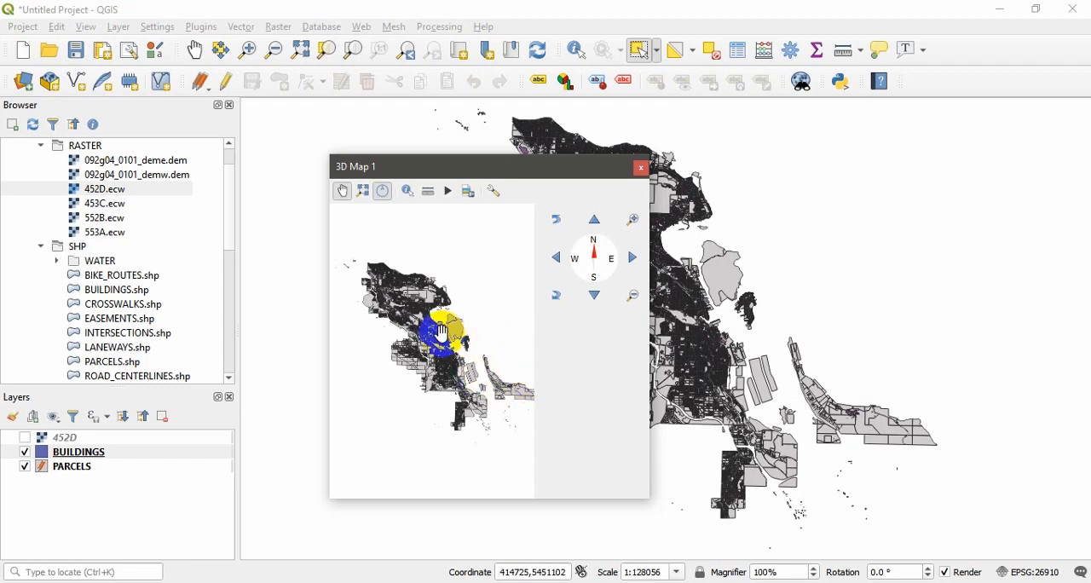
pyautogui.moveTo(442, 332); pyautogui.dragTo(426, 382)
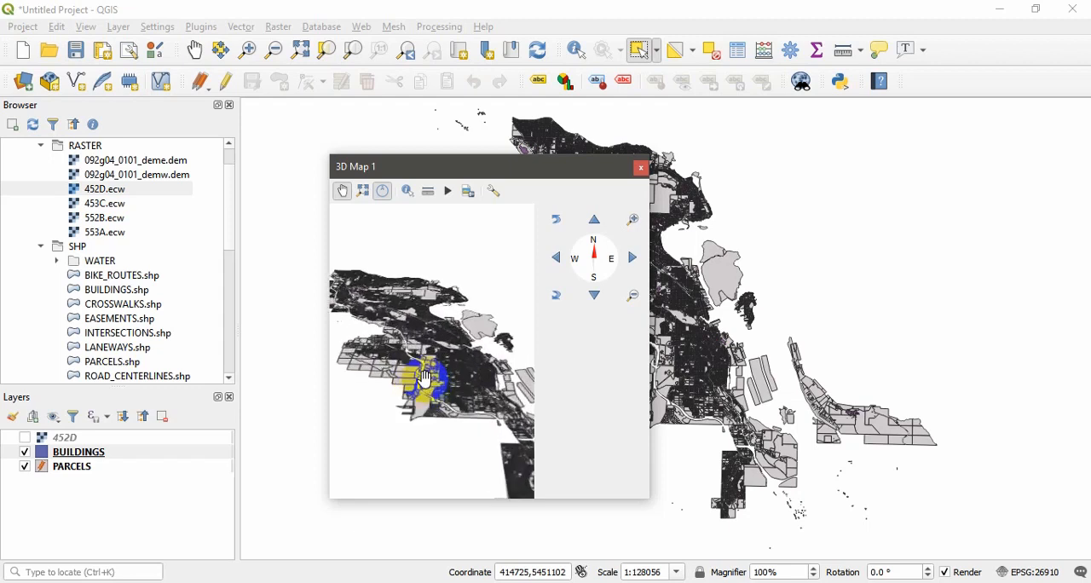
pyautogui.moveTo(425, 380); pyautogui.dragTo(491, 407)
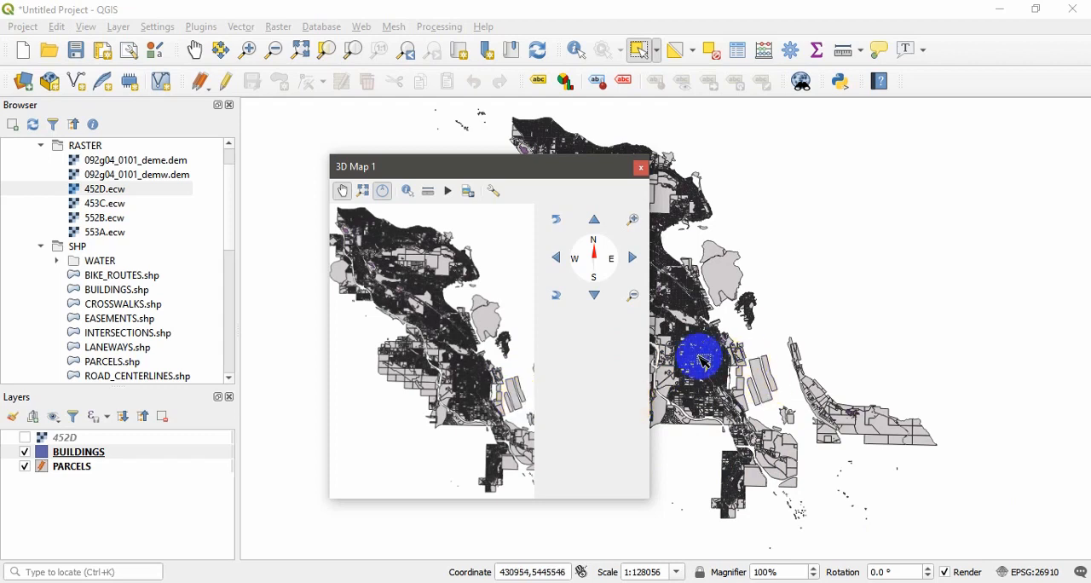
# Step: Create a print layout titled ABC and add a map from near the page's upper-left corner to about x 225 mm, y 141 mm
pyautogui.click(21, 28)
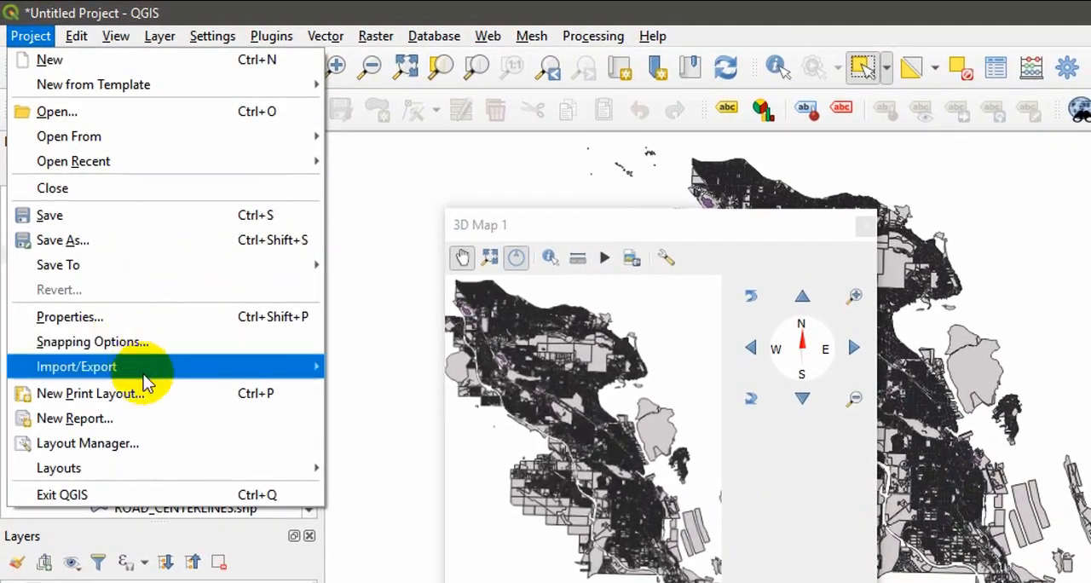
pyautogui.click(157, 397)
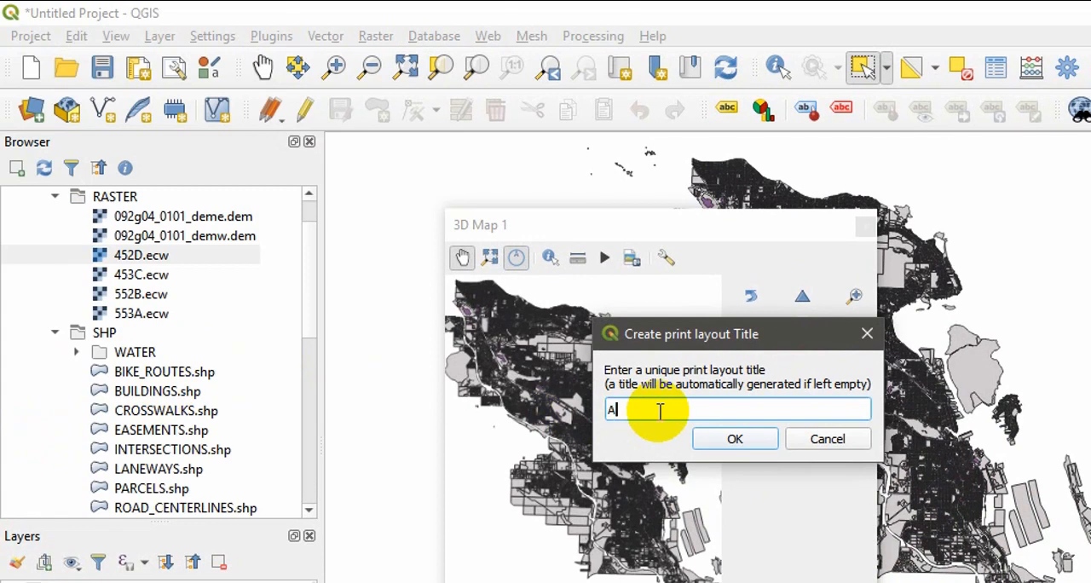
pyautogui.click(706, 440)
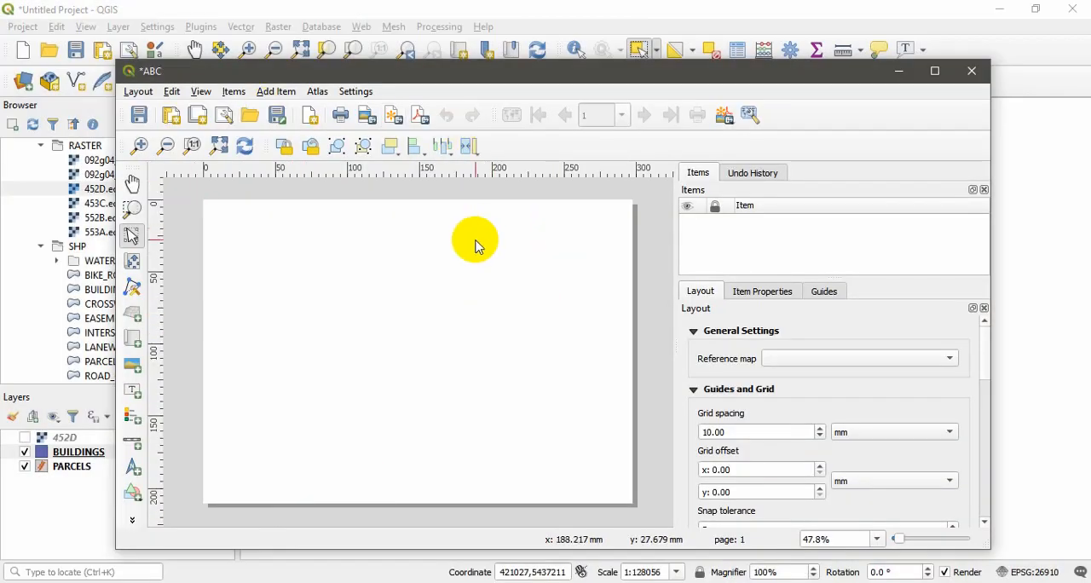
pyautogui.click(285, 96)
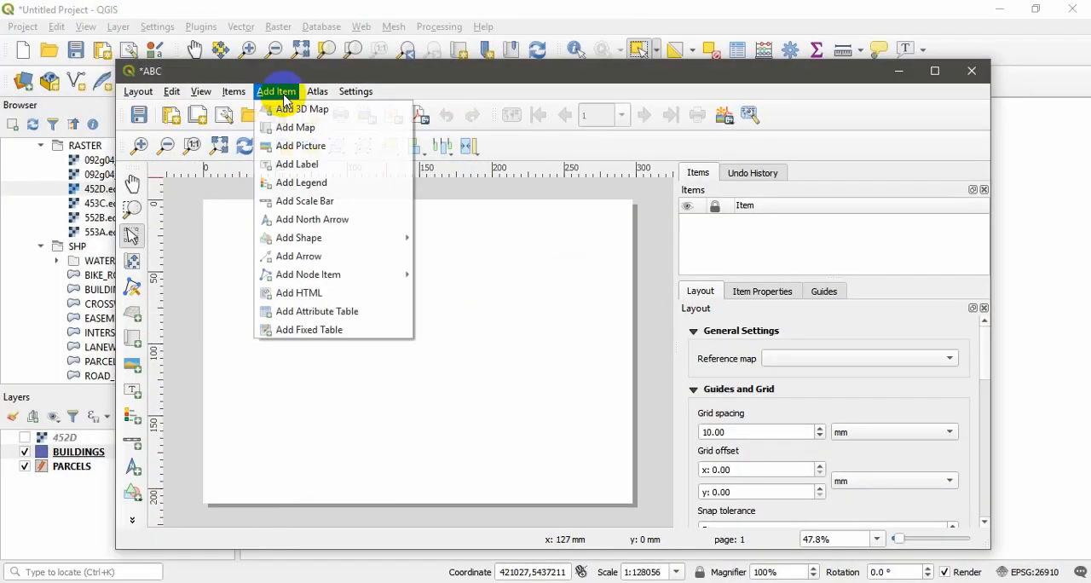
pyautogui.click(305, 135)
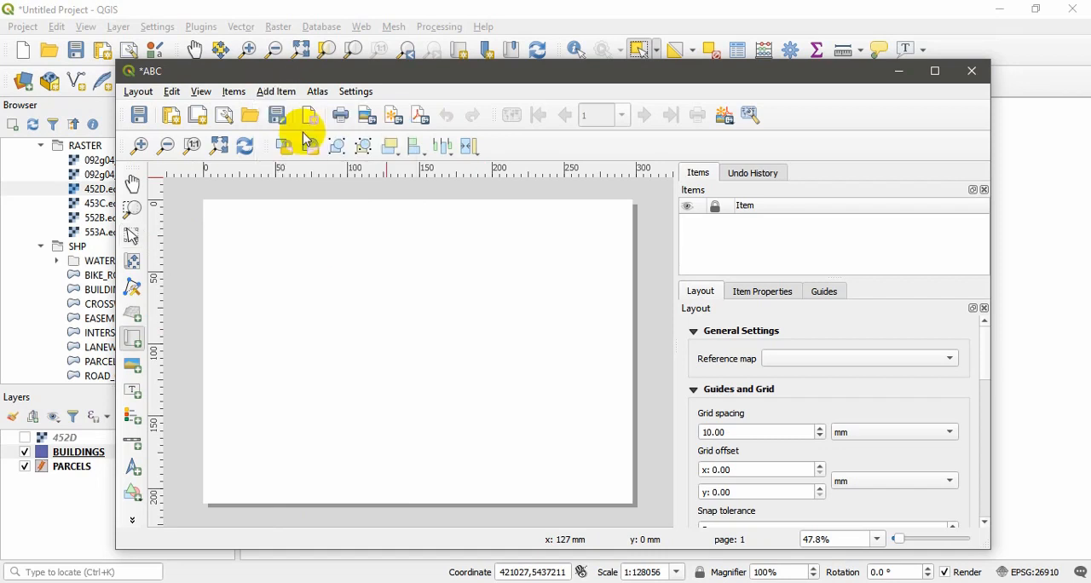
pyautogui.moveTo(234, 223); pyautogui.dragTo(530, 404)
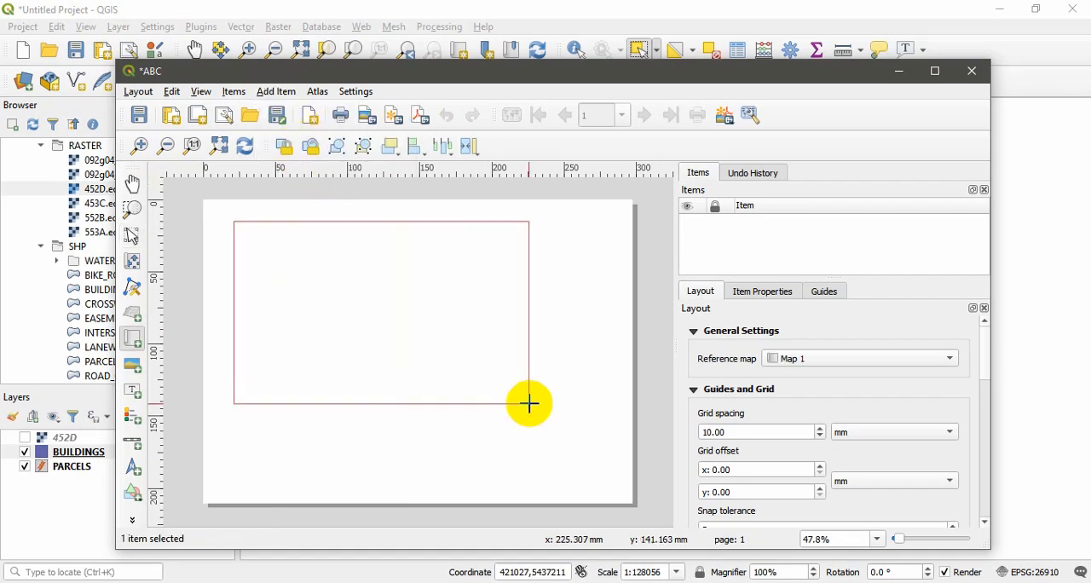
# Step: Add a scale bar below the map and a north arrow near the page's upper-right corner
pyautogui.click(285, 95)
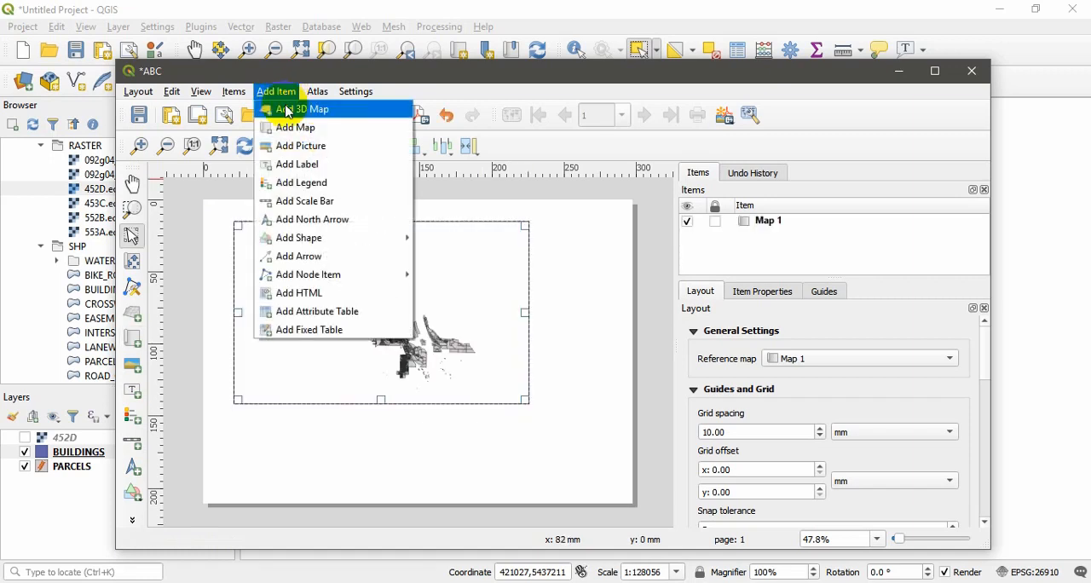
pyautogui.click(317, 202)
pyautogui.click(272, 416)
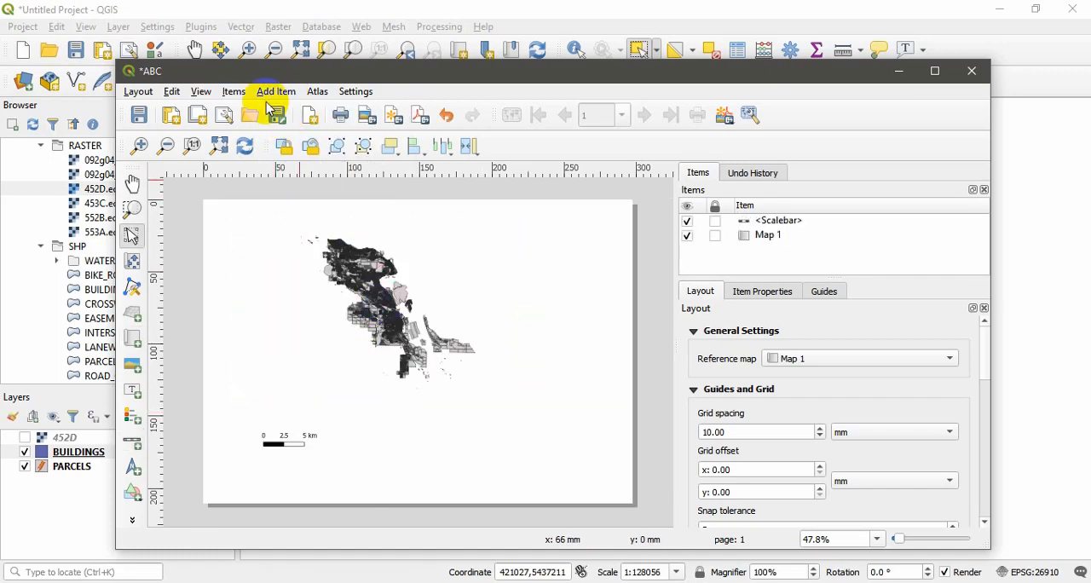
pyautogui.click(276, 92)
pyautogui.click(305, 220)
pyautogui.click(547, 233)
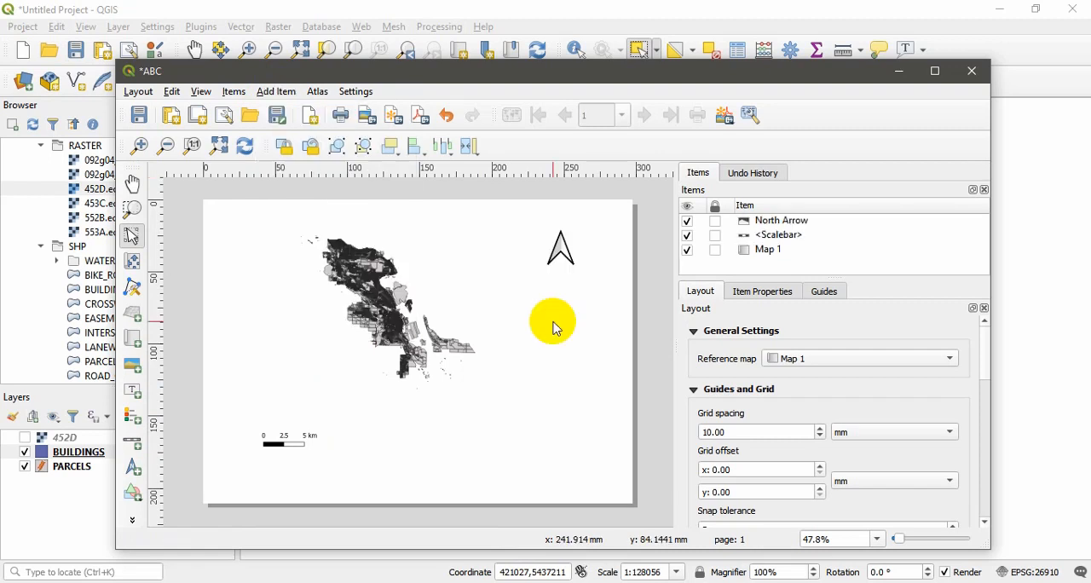